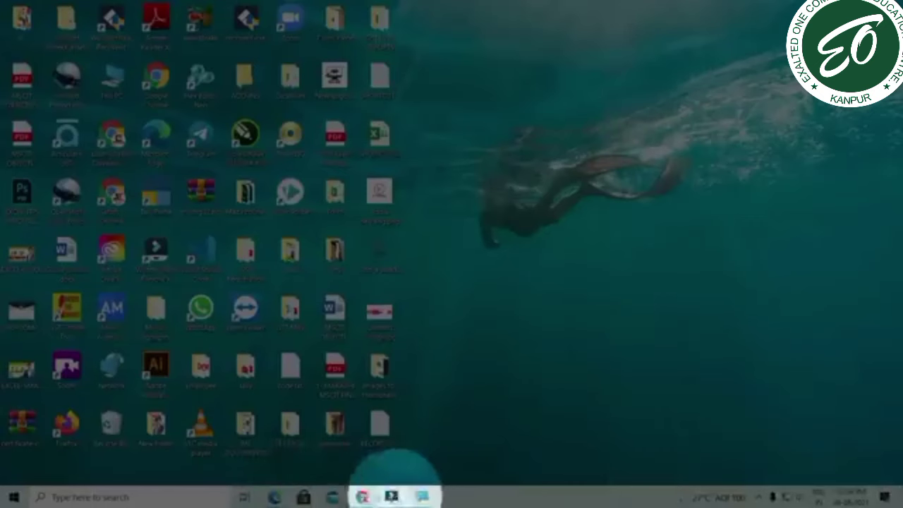
Open the Emp folder on the desktop to view the pictures it holds, and close it
mouse_move(289, 494)
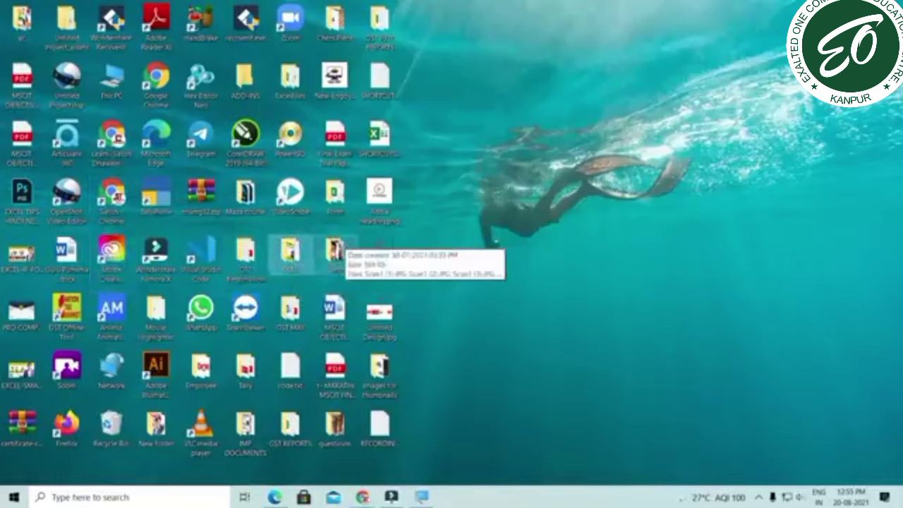
double_click(335, 252)
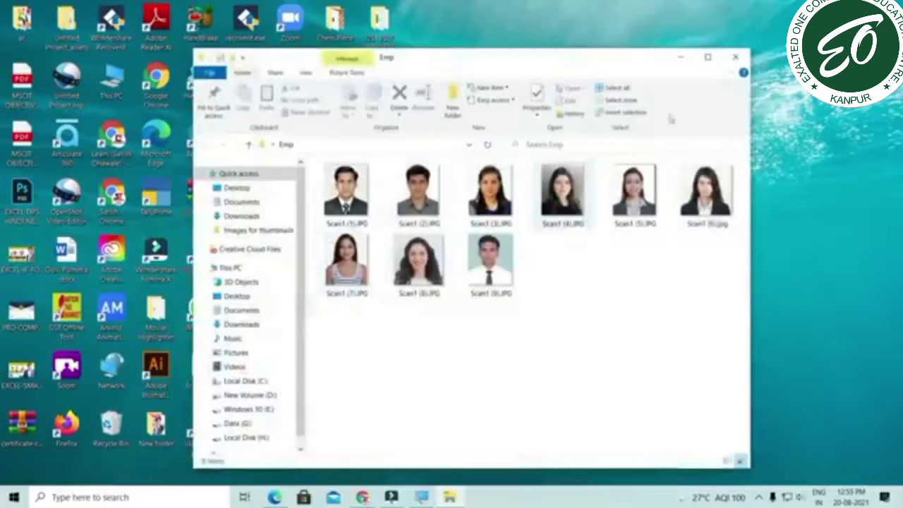
left_click(738, 59)
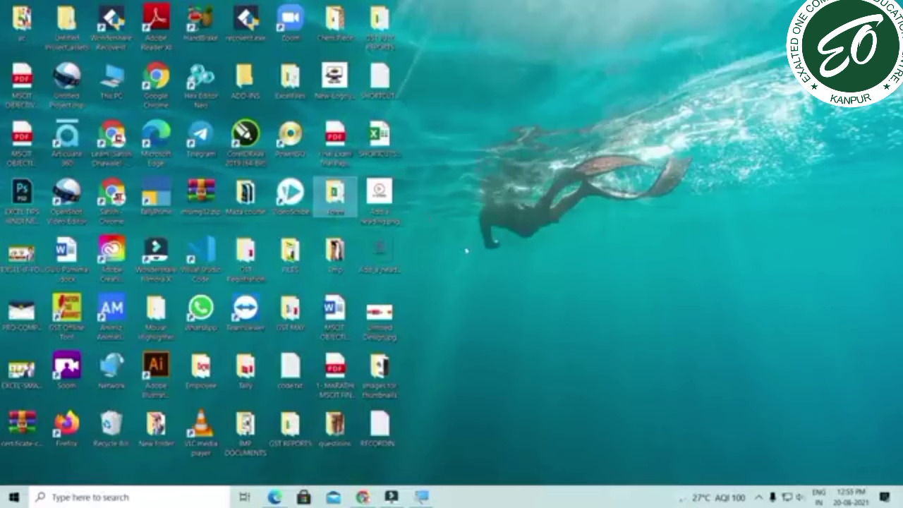
Select Add a heading.png, Add_a_heading-removebg-preview.png and Untitled Design.jpg on the desktop and copy them
left_click_drag(423, 188, 374, 339)
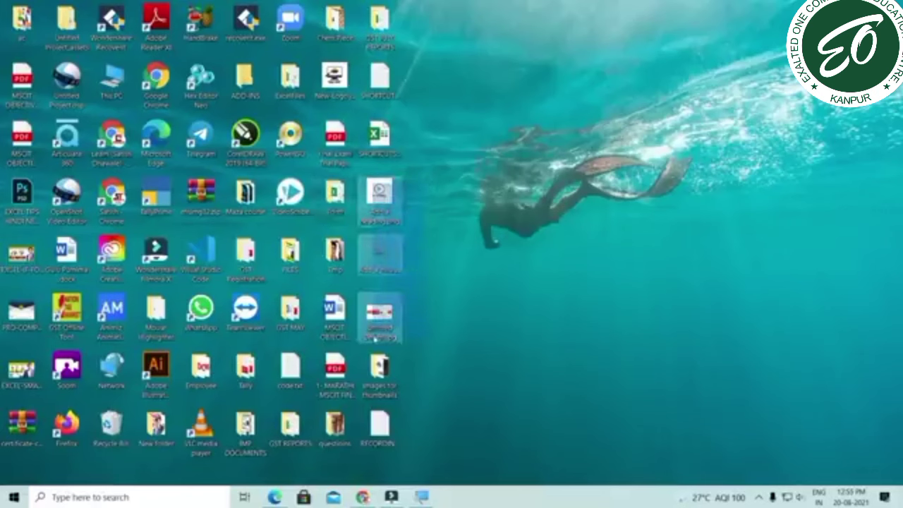
left_click(451, 223)
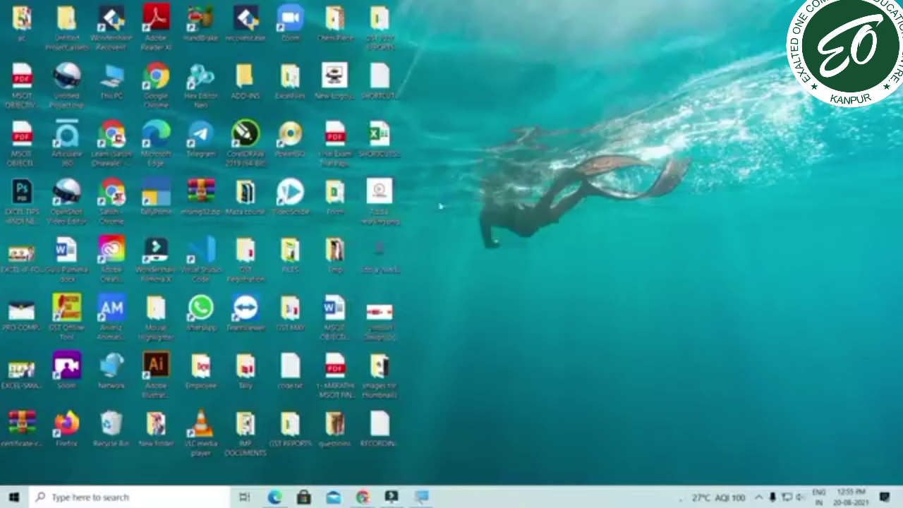
left_click_drag(395, 268, 381, 339)
left_click(423, 227)
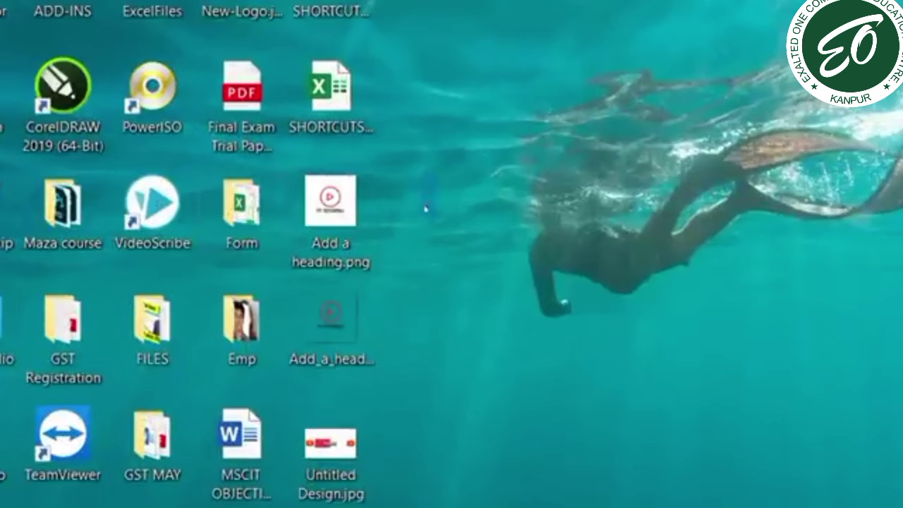
left_click_drag(431, 173, 319, 462)
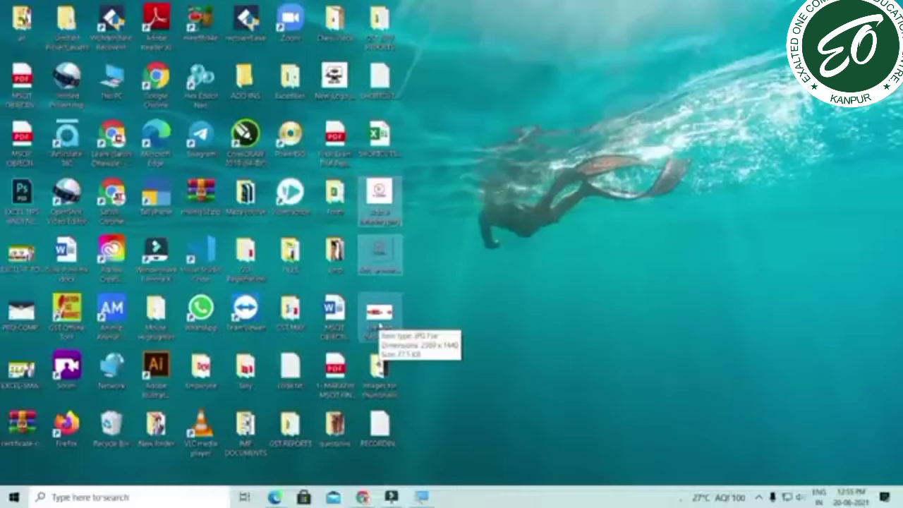
right_click(379, 328)
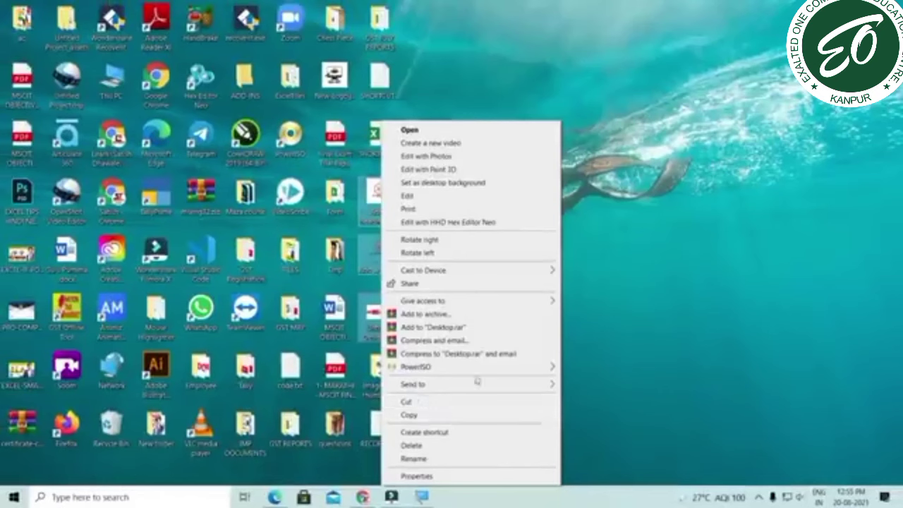
left_click(465, 421)
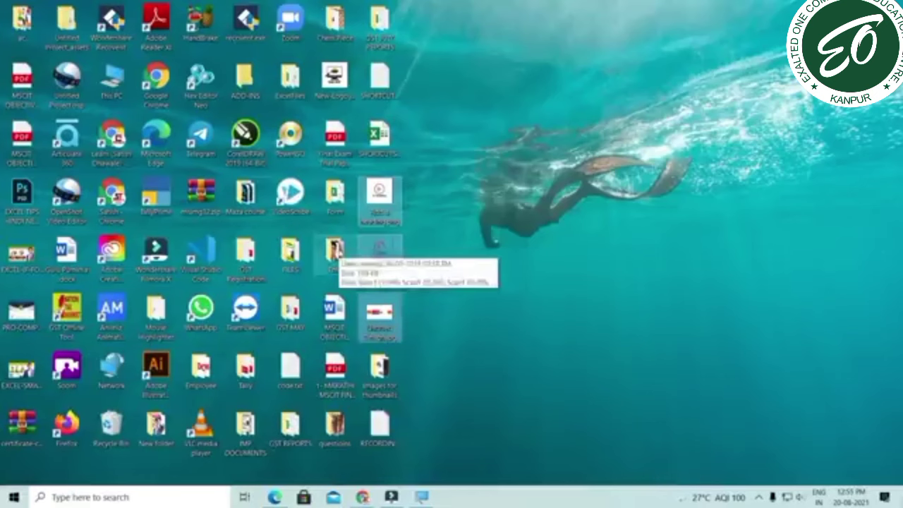
Open the Emp folder and paste the three copied images into it
double_click(334, 253)
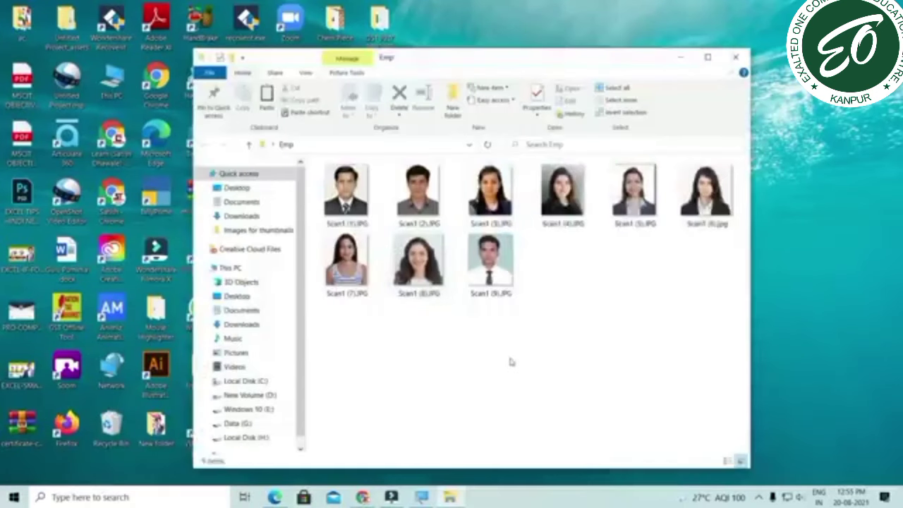
right_click(510, 358)
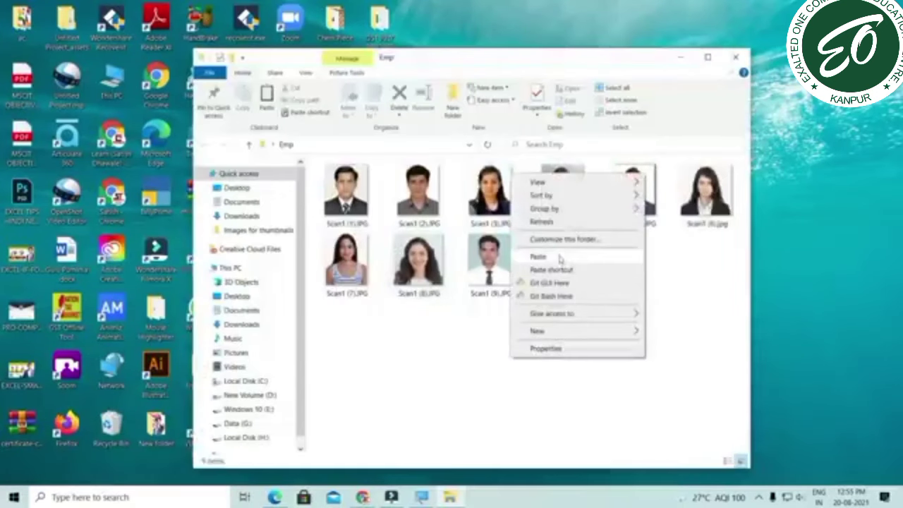
left_click(468, 373)
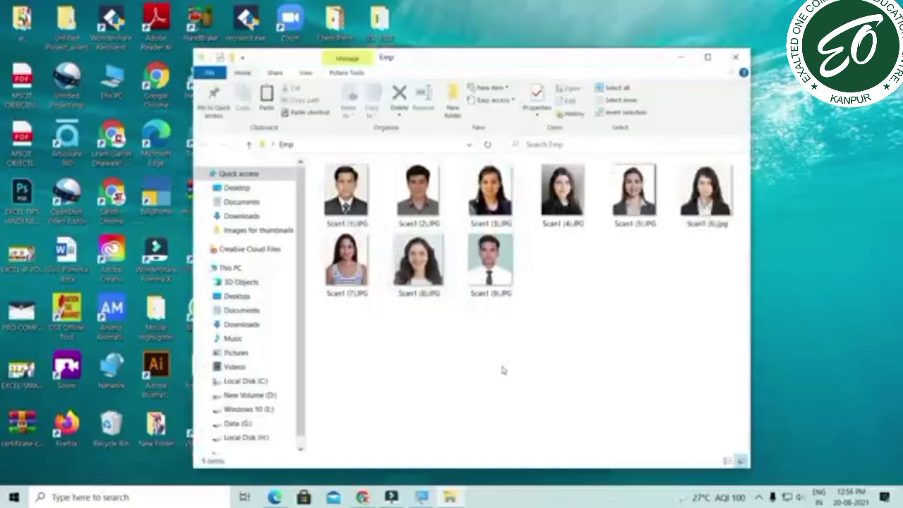
right_click(504, 367)
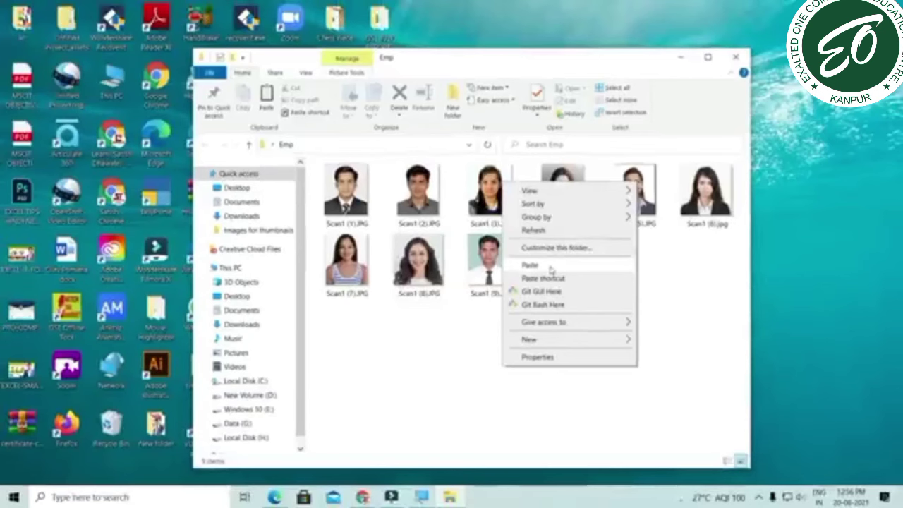
left_click(551, 270)
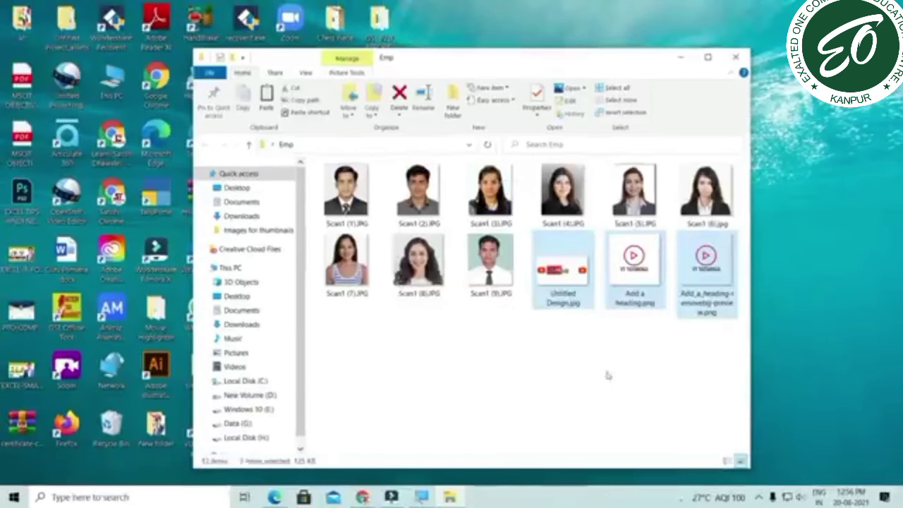
Check the three pasted images in the Emp folder and compare them with the originals on the desktop beside the window
left_click(605, 374)
left_click(575, 278)
left_click(628, 273)
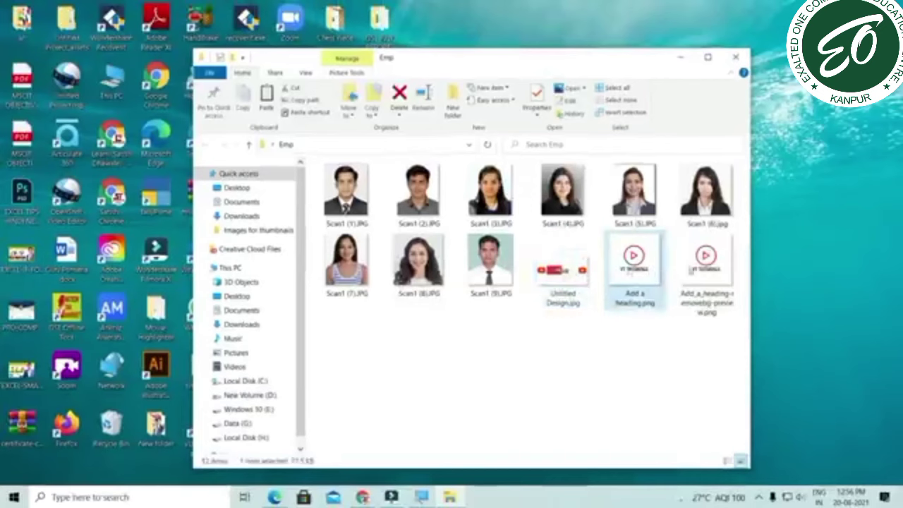
left_click(702, 279)
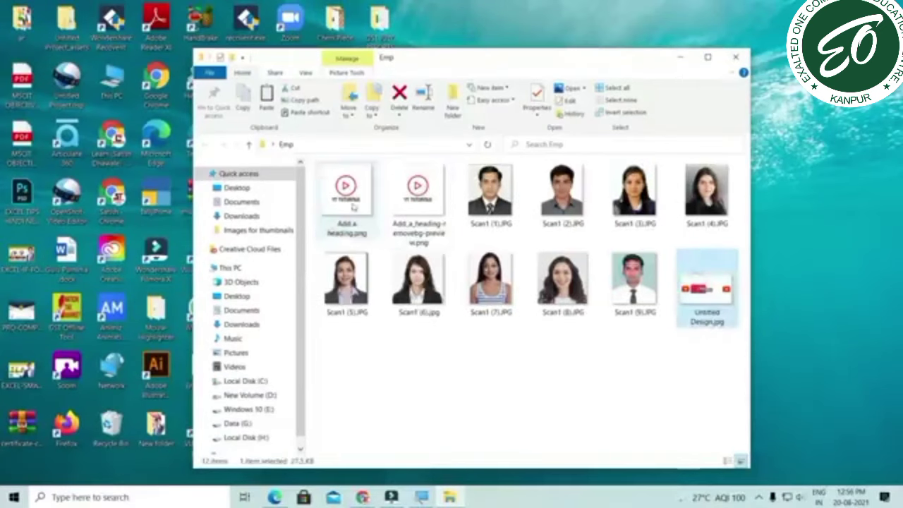
left_click(406, 201)
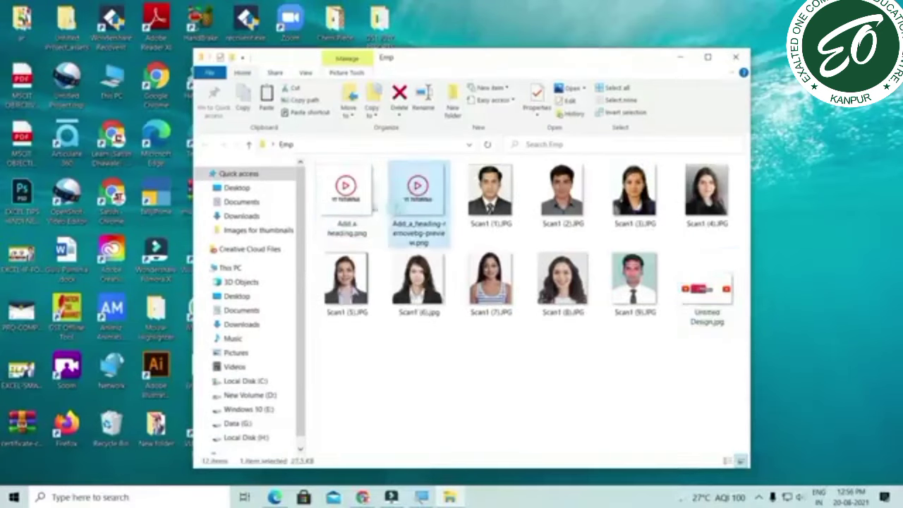
left_click(347, 193)
left_click_drag(517, 59, 772, 69)
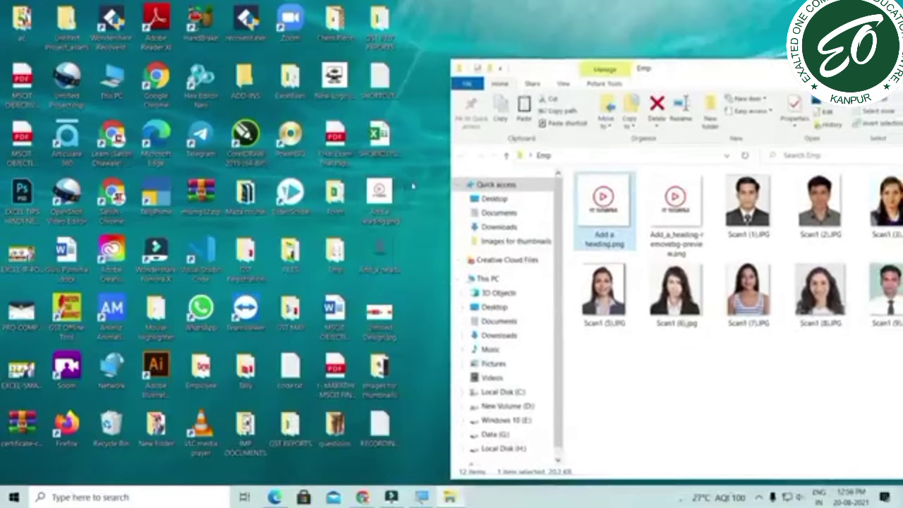
left_click_drag(415, 182, 377, 326)
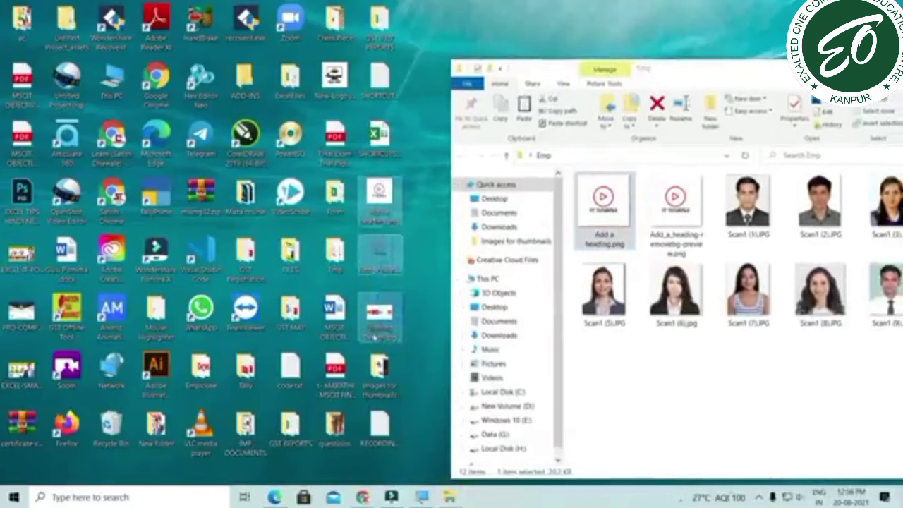
left_click(412, 340)
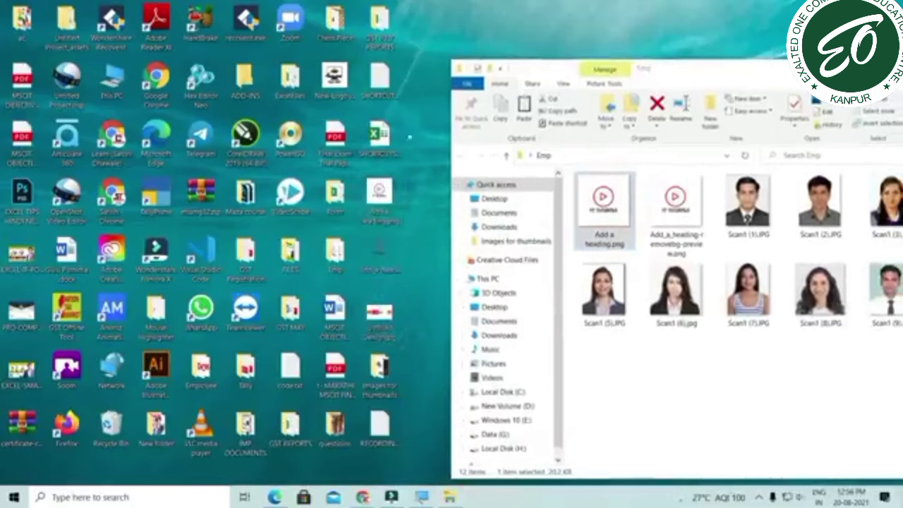
Cut the SHORTCUTS.txt file from the desktop and paste it into the Emp folder
right_click(387, 86)
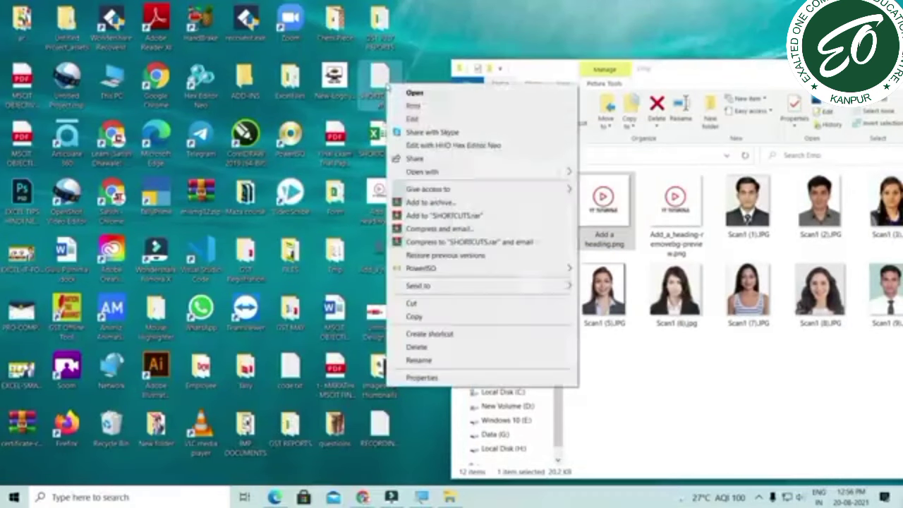
left_click(438, 303)
left_click(614, 359)
right_click(614, 359)
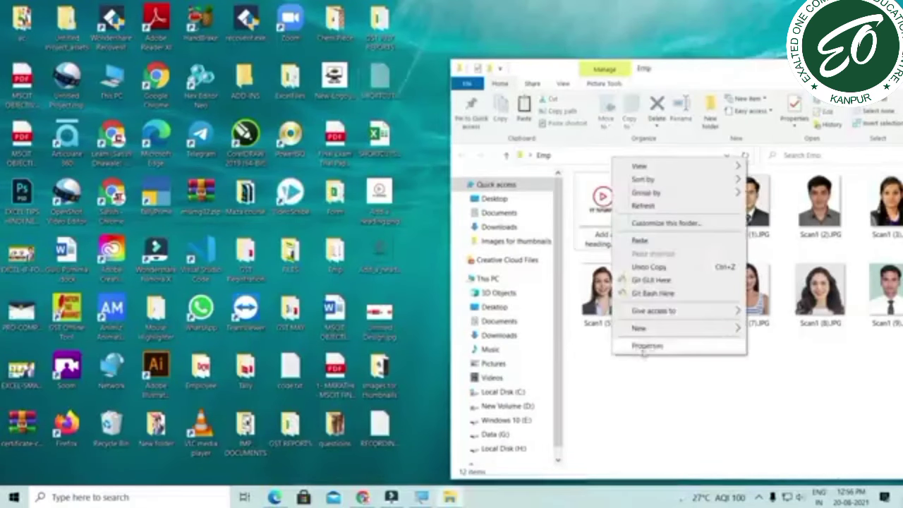
left_click(641, 240)
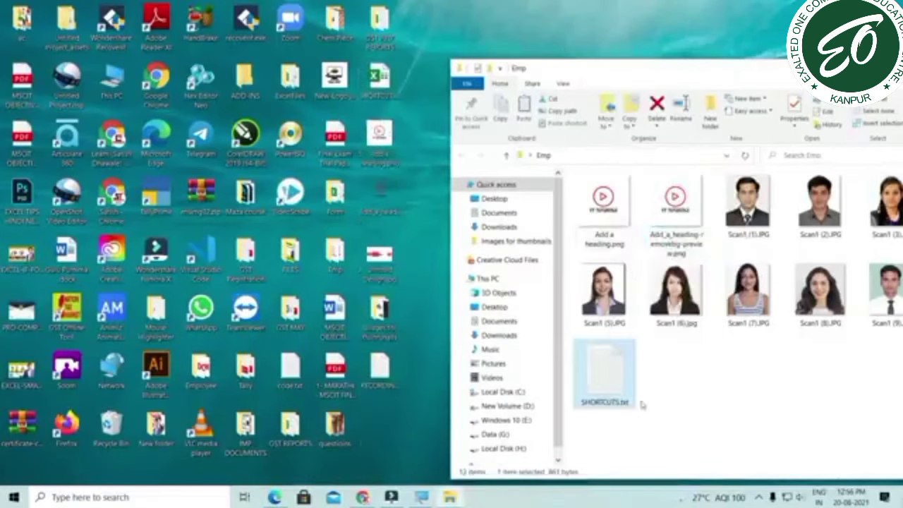
Move RECORDING.txt from the desktop directly into the Emp folder and close the folder window
left_click_drag(383, 370, 697, 407)
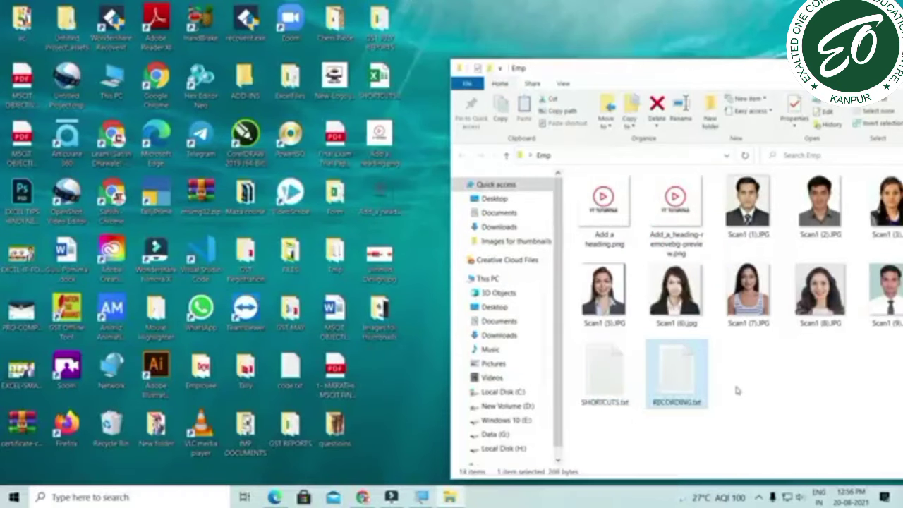
left_click_drag(766, 73, 536, 65)
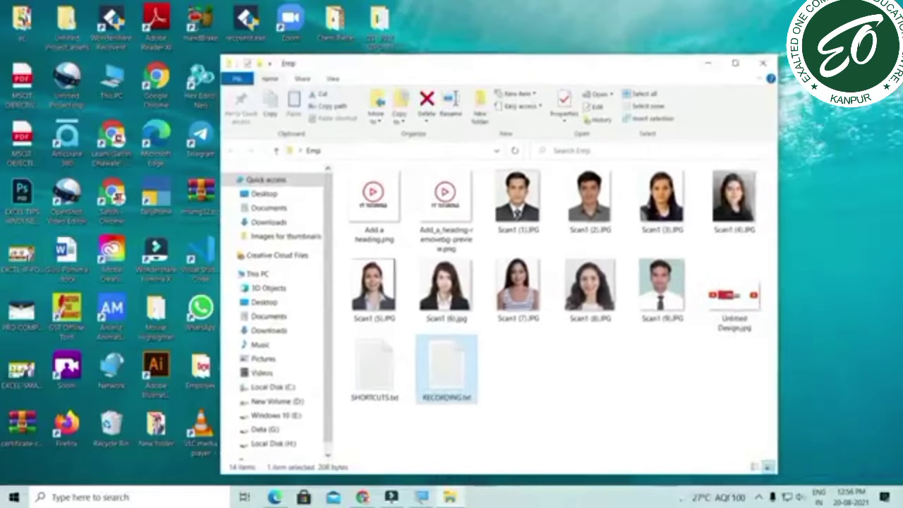
left_click(762, 63)
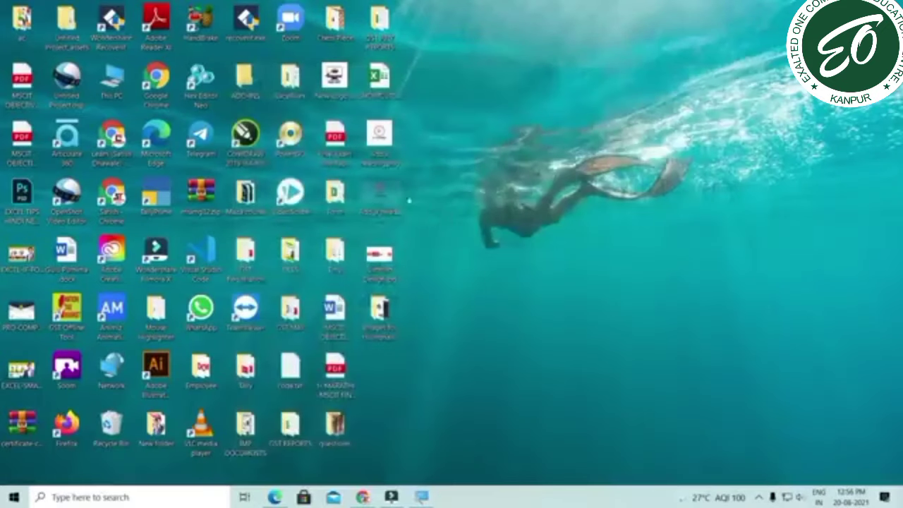
Create a new folder on the desktop and name it with the person's first name
right_click(512, 319)
mouse_move(607, 280)
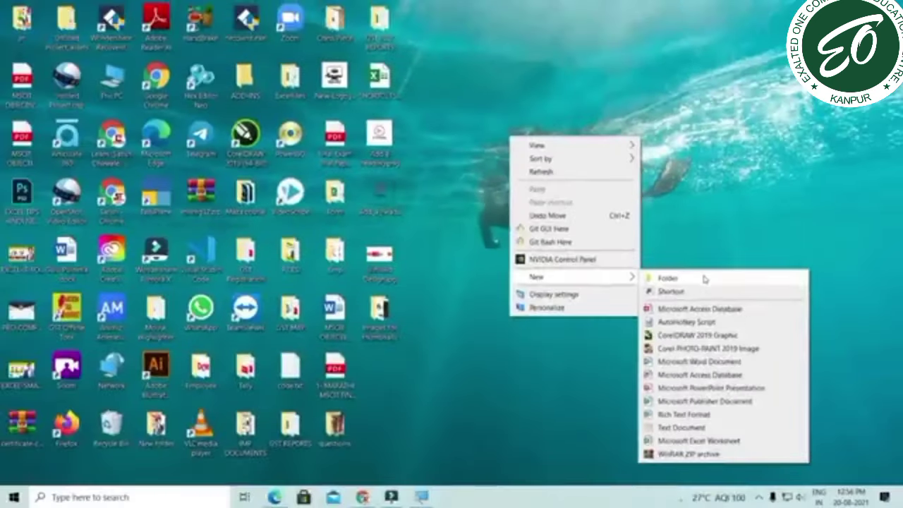
left_click(704, 279)
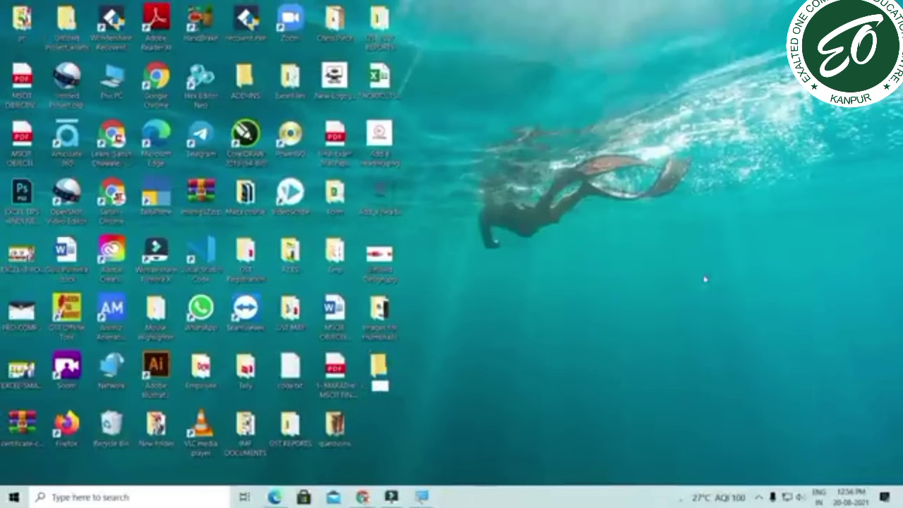
type("satish")
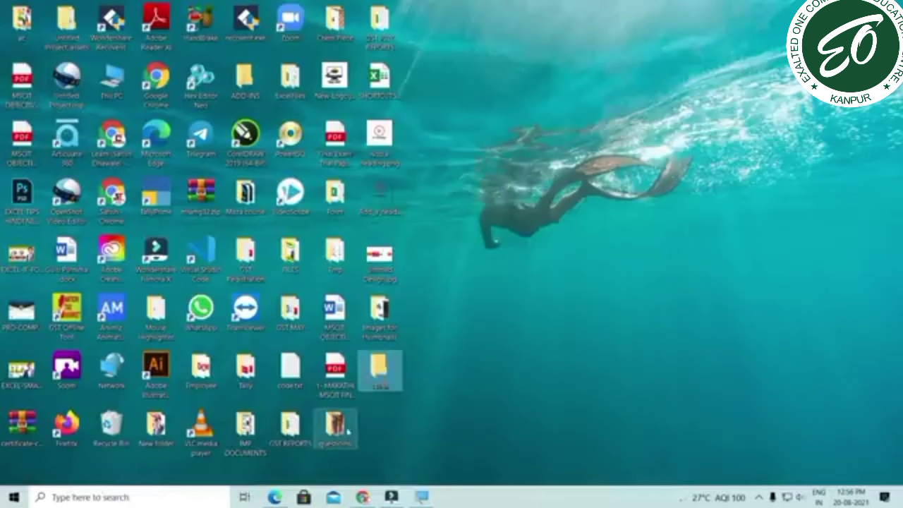
key("Return")
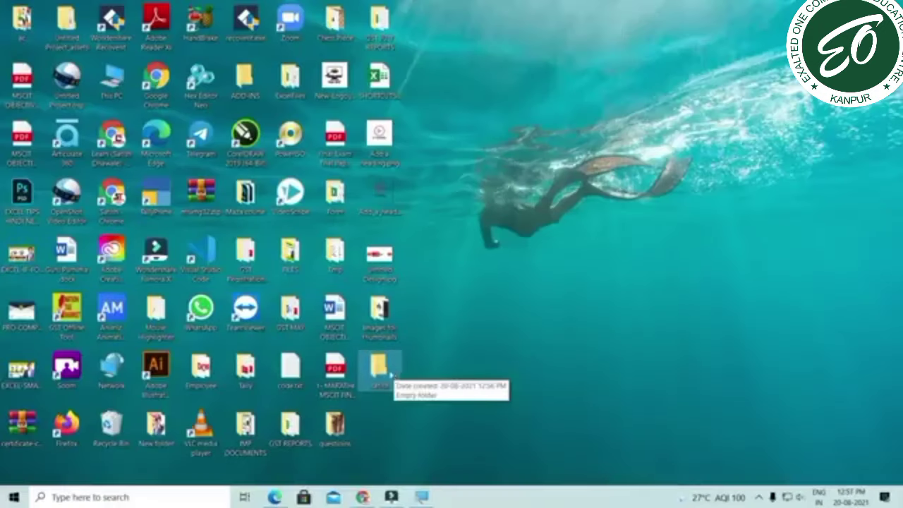
Open the new desktop folder and move Untitled Design.jpg, Add a heading.png and Add_a_heading-removebg-preview.png from the desktop into it
left_click(391, 366)
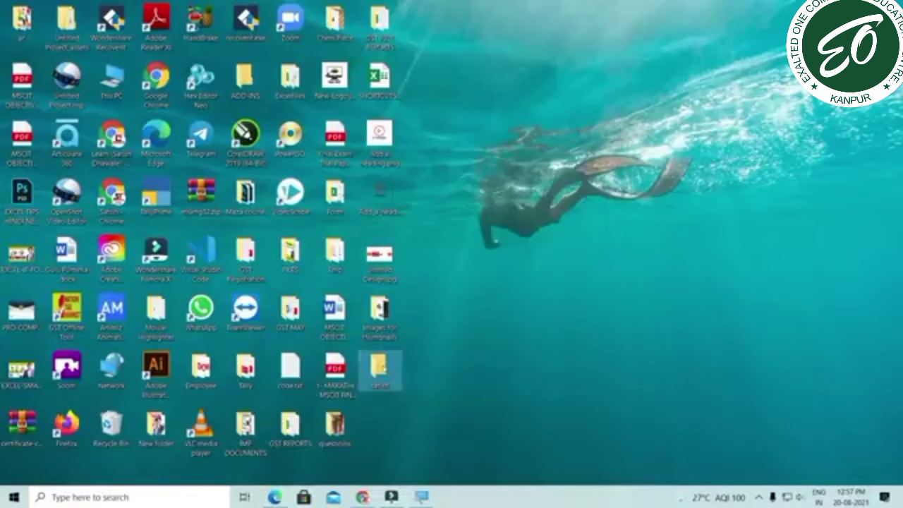
double_click(380, 367)
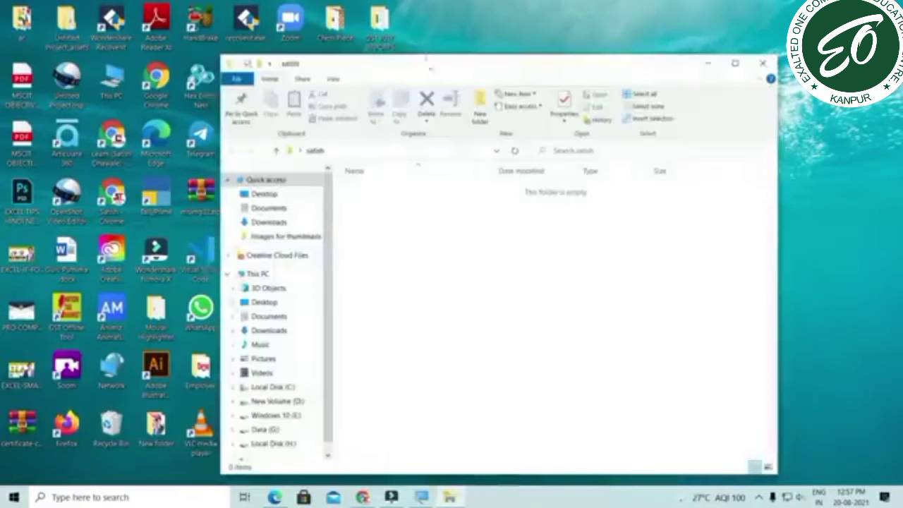
left_click_drag(418, 73, 631, 52)
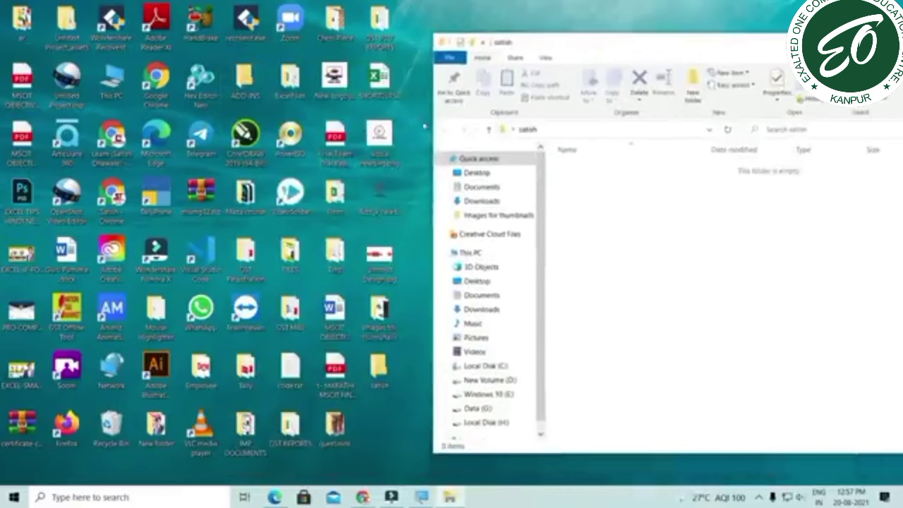
left_click_drag(407, 128, 624, 275)
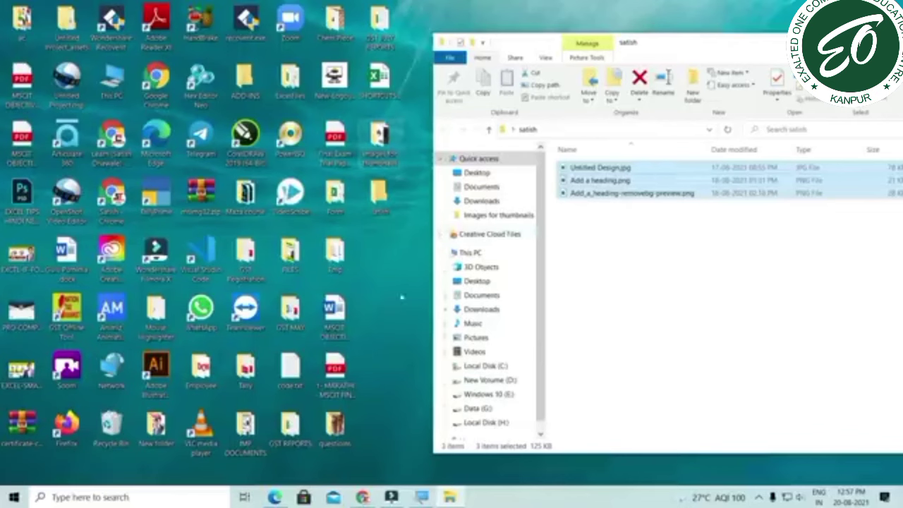
left_click(647, 224)
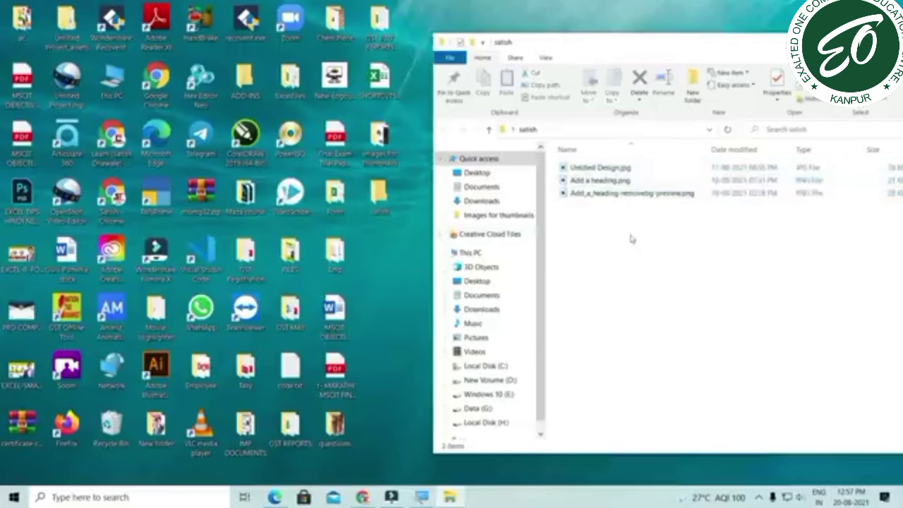
Try displaying the open folder's files as large icons and as extra large icons
right_click(631, 240)
mouse_move(684, 245)
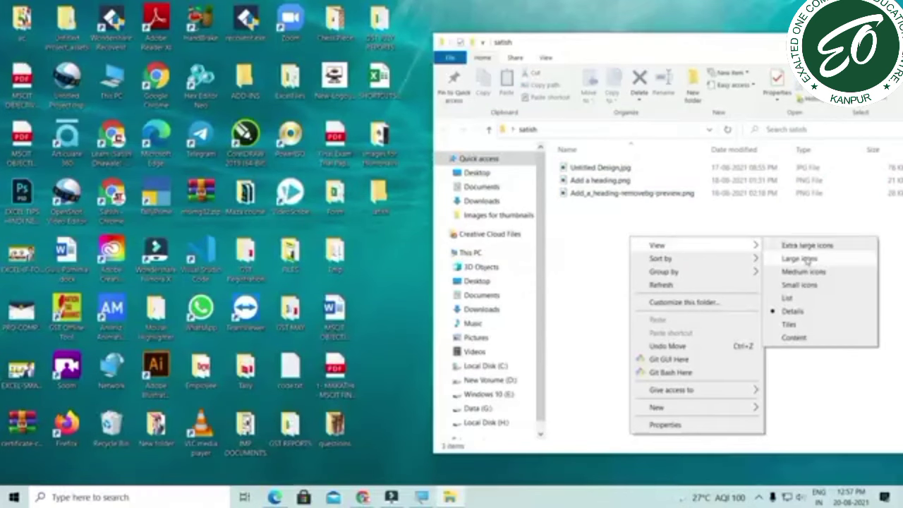
left_click(806, 259)
right_click(681, 265)
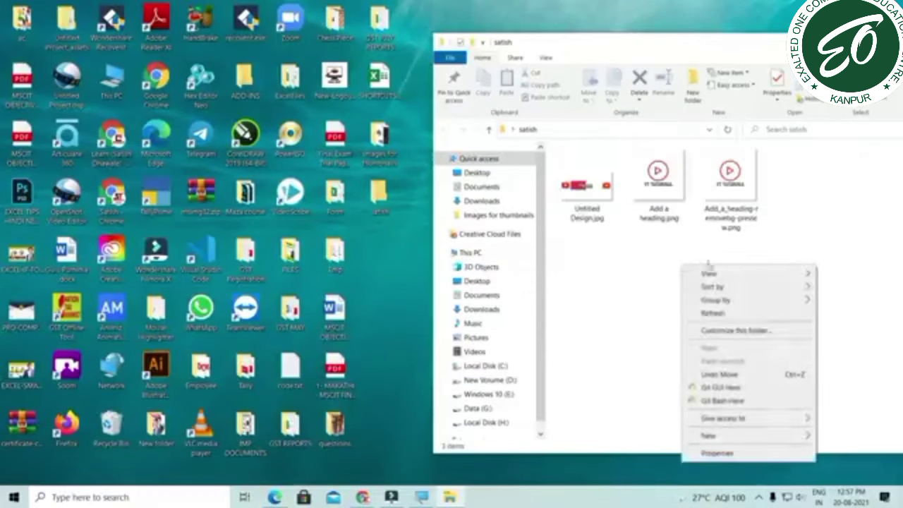
mouse_move(742, 277)
left_click(625, 275)
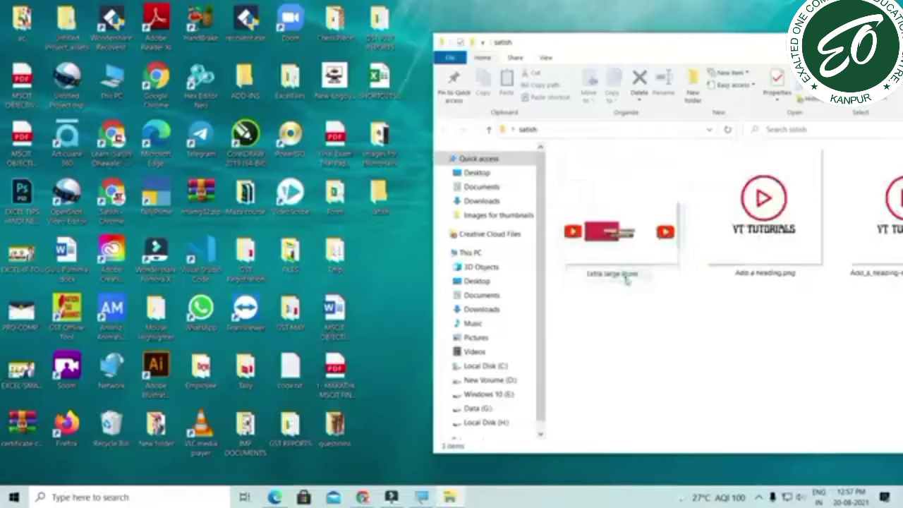
Display the files in the open folder as medium icons
right_click(651, 329)
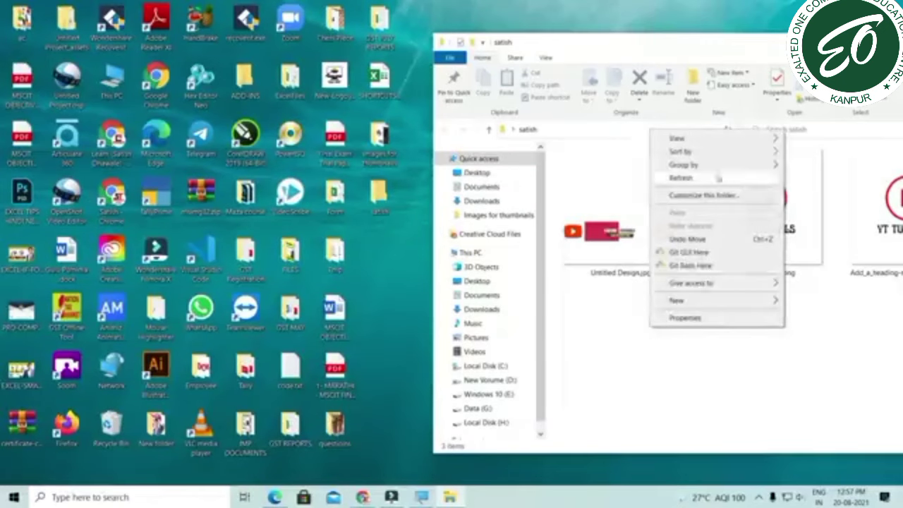
mouse_move(721, 139)
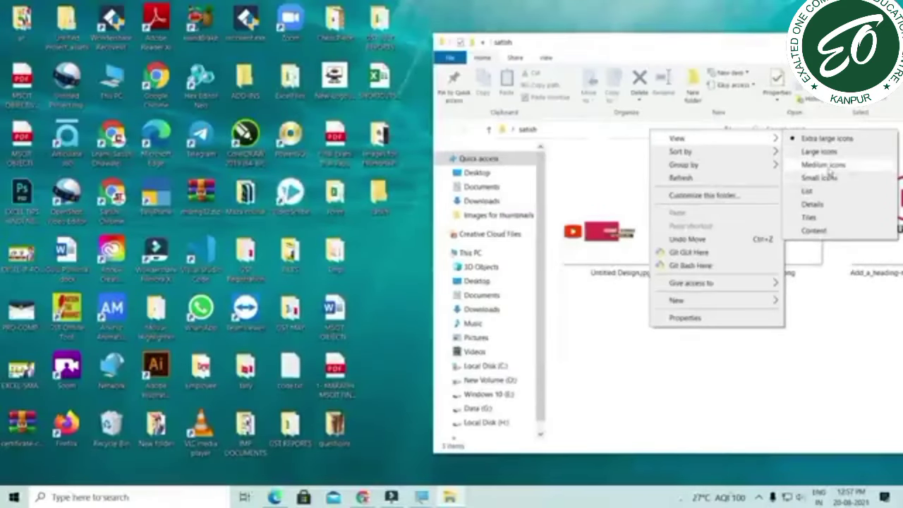
left_click(830, 164)
Sort the three image files in the open folder by date modified and close the folder window
right_click(649, 233)
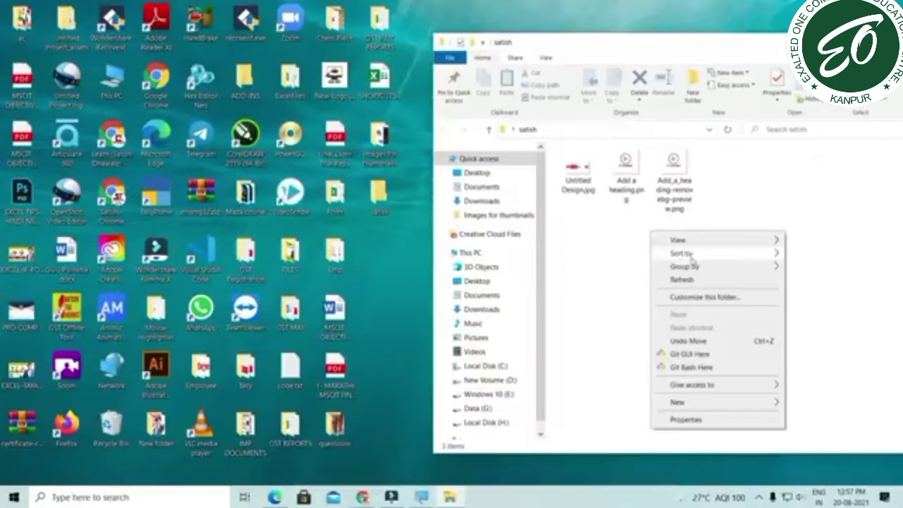
mouse_move(691, 259)
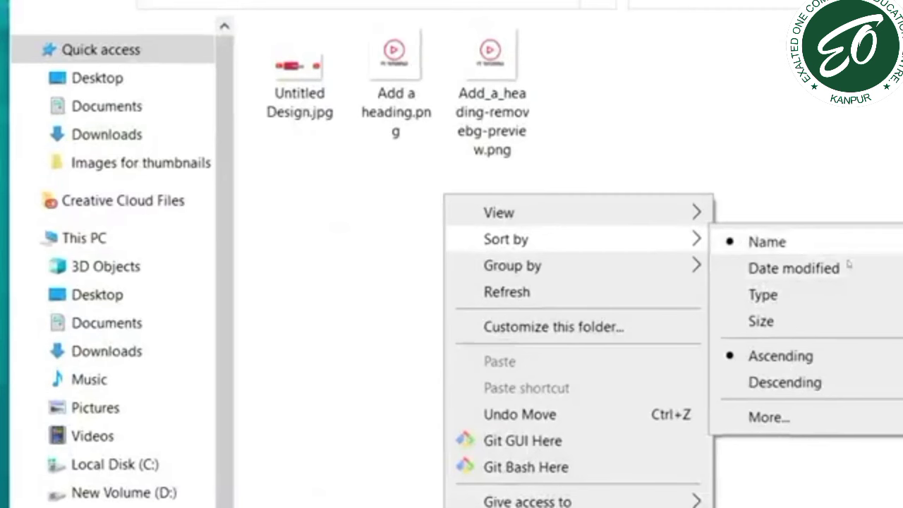
left_click(844, 270)
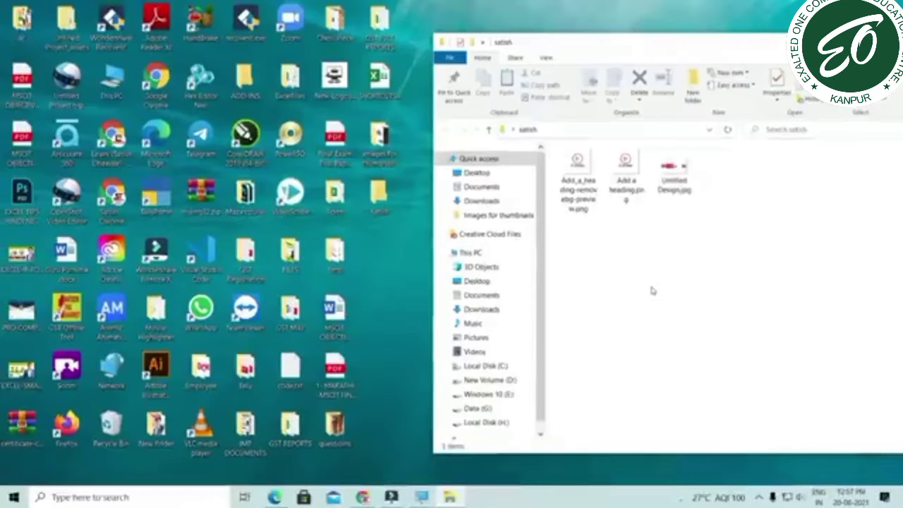
right_click(652, 290)
mouse_move(692, 311)
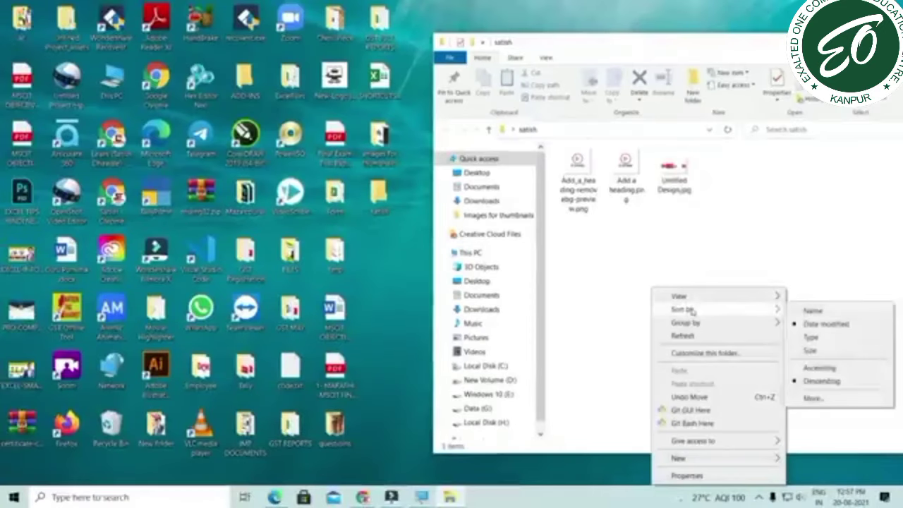
left_click(637, 262)
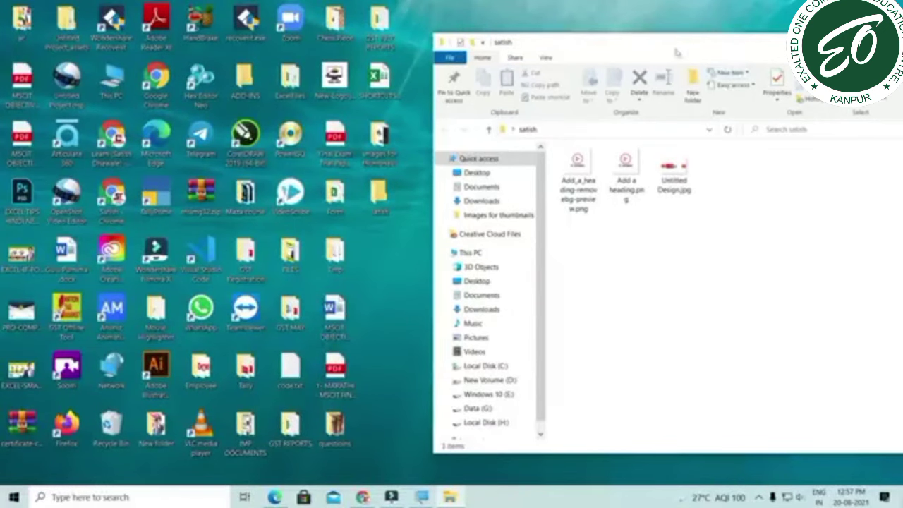
left_click_drag(676, 52, 404, 75)
left_click(708, 66)
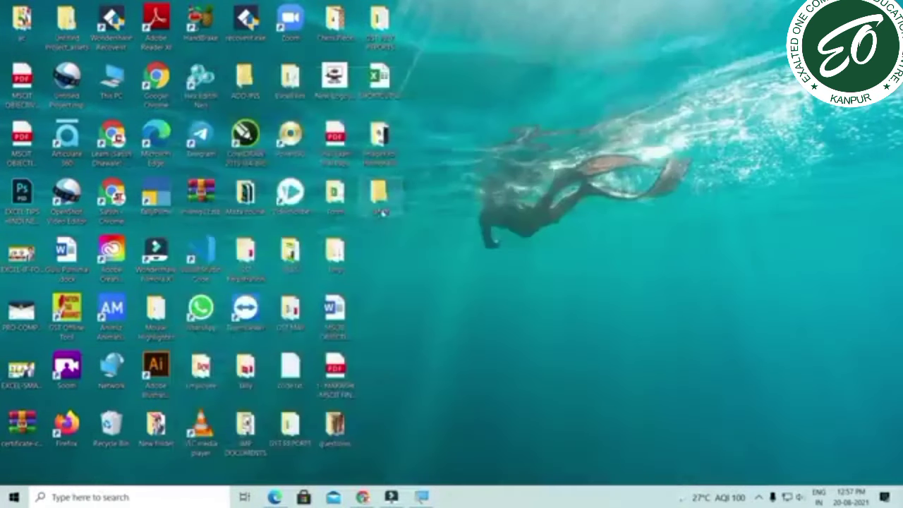
Create a Microsoft Excel worksheet named imp.xlsx on the desktop, and open it in Excel briefly before closing it
right_click(433, 260)
mouse_move(519, 397)
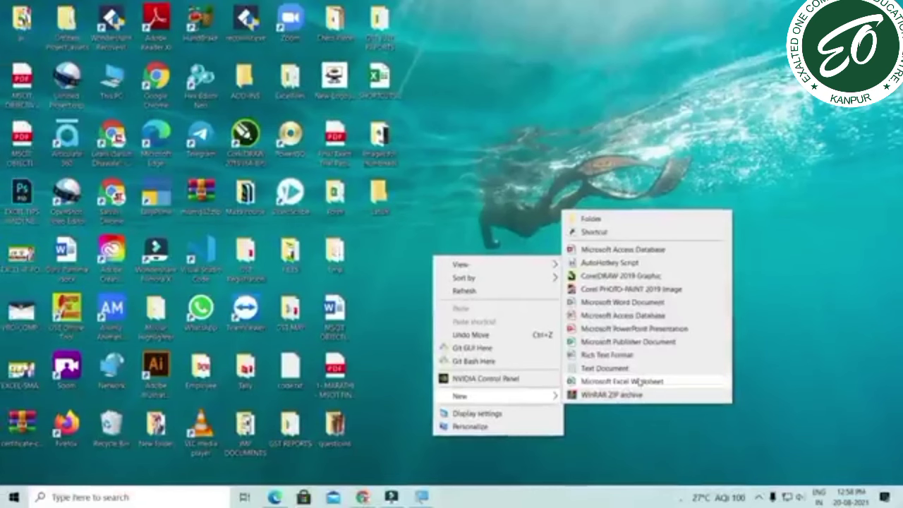
left_click(639, 381)
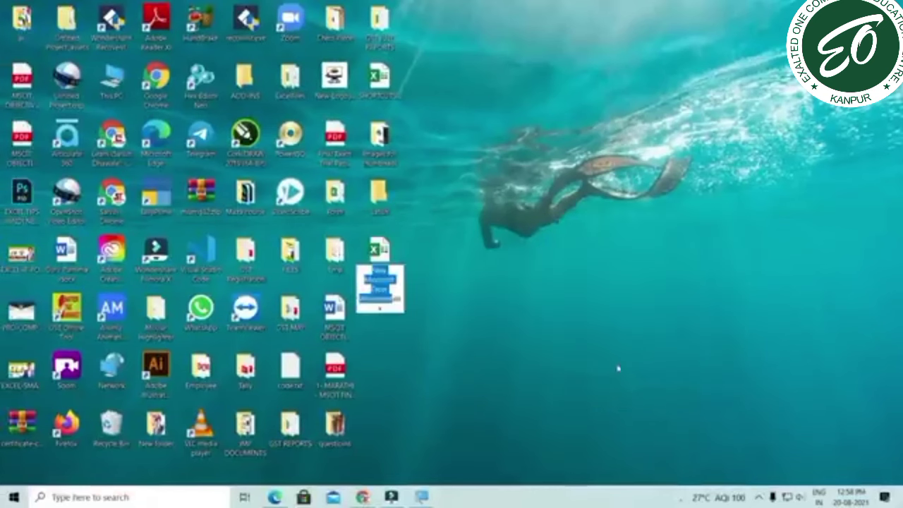
key("Return")
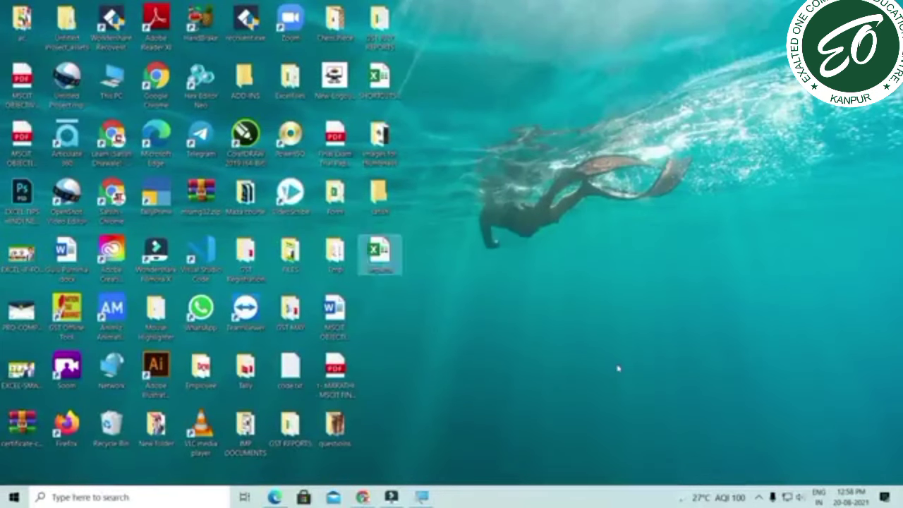
key("Return")
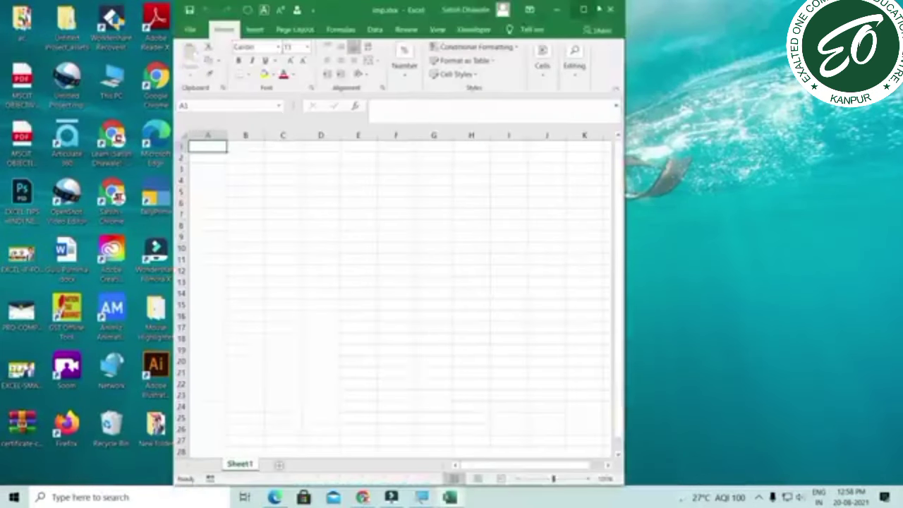
left_click(608, 9)
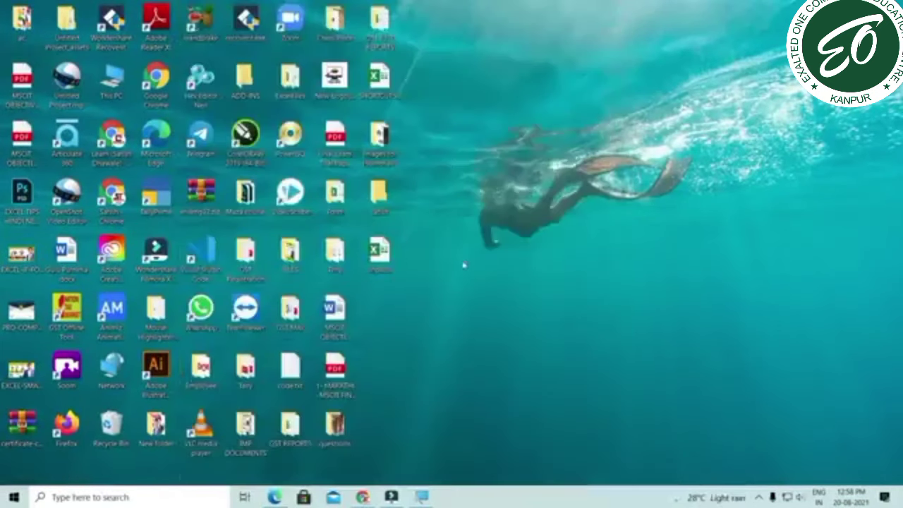
Set the desktop background to the blue Windows logo picture in the personalization settings and close the settings
right_click(478, 213)
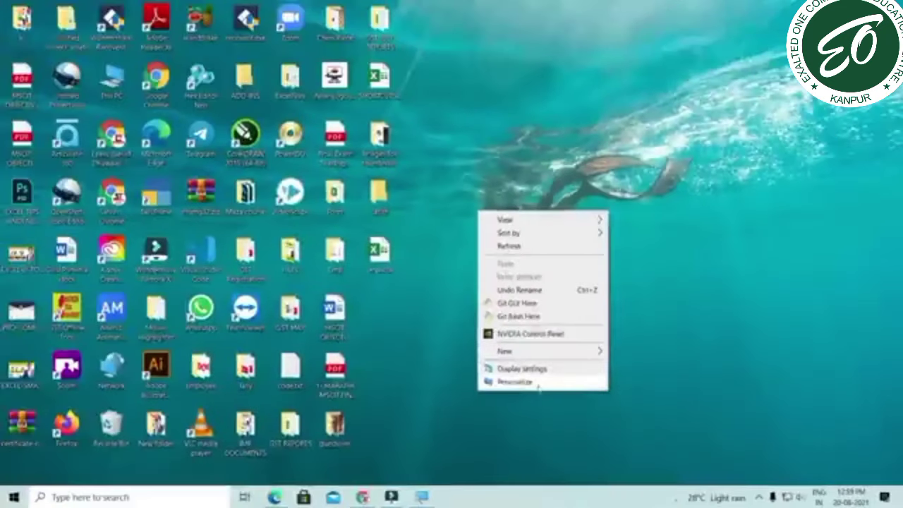
left_click(538, 384)
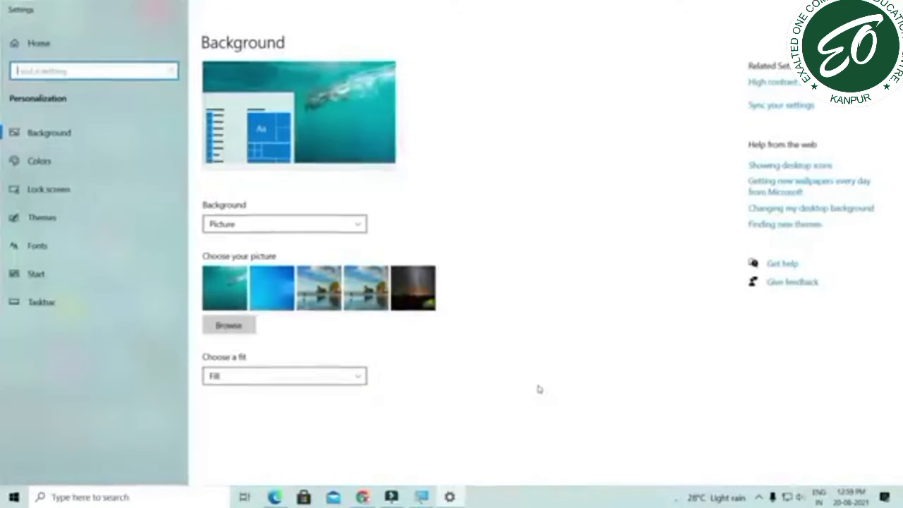
left_click(269, 284)
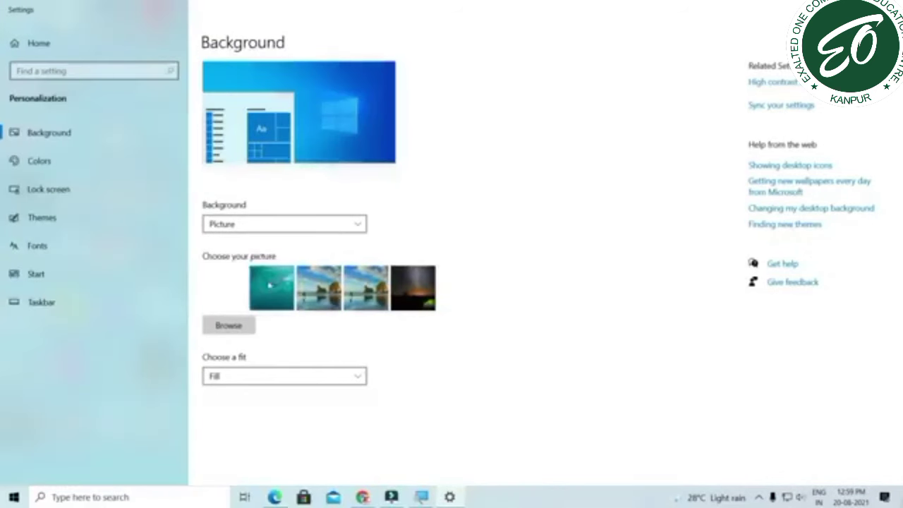
left_click(268, 284)
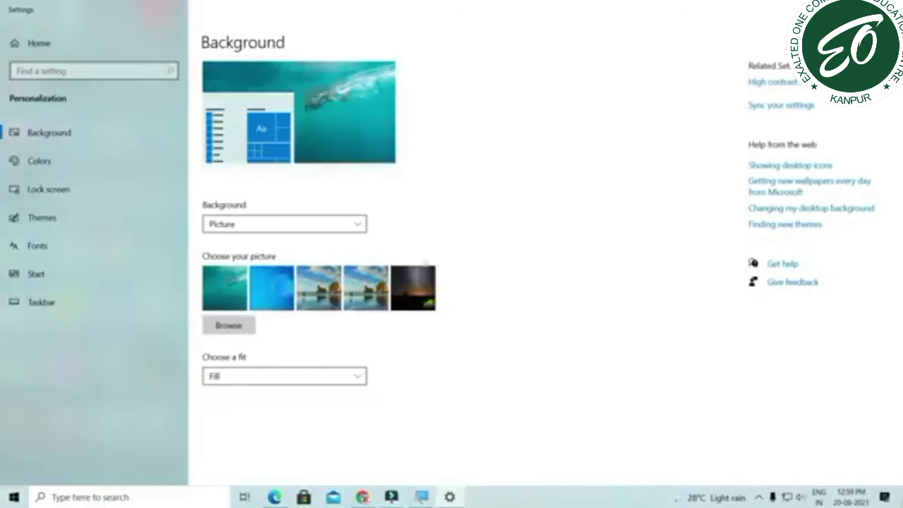
left_click(283, 285)
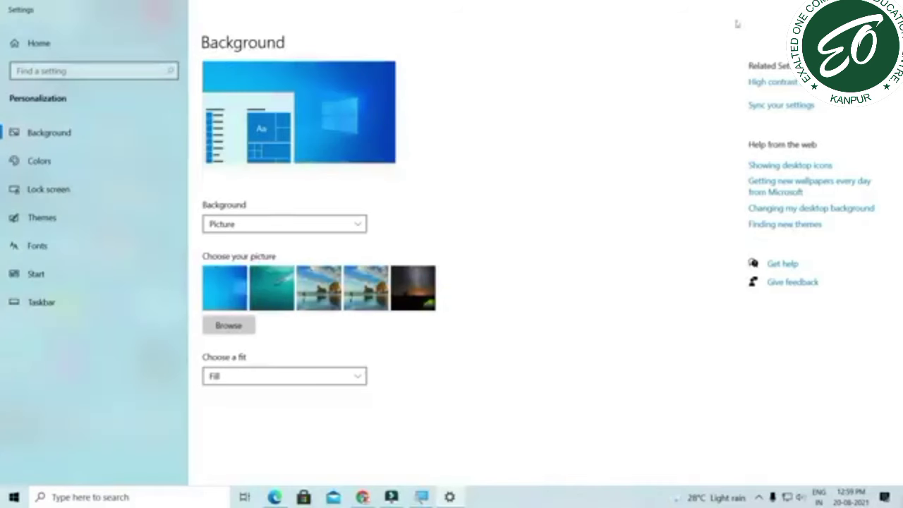
left_click(890, 6)
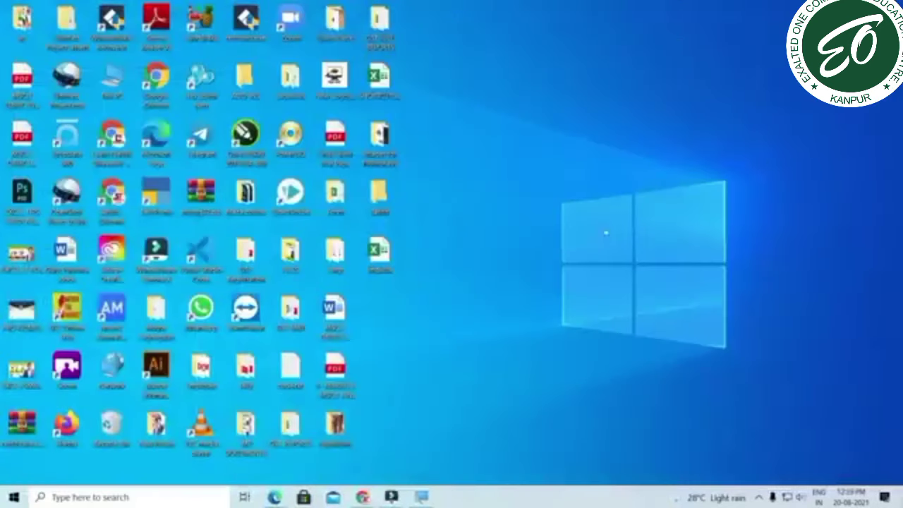
Change the desktop background to the beach picture with the rock formations and close the personalization settings
right_click(534, 188)
left_click(575, 356)
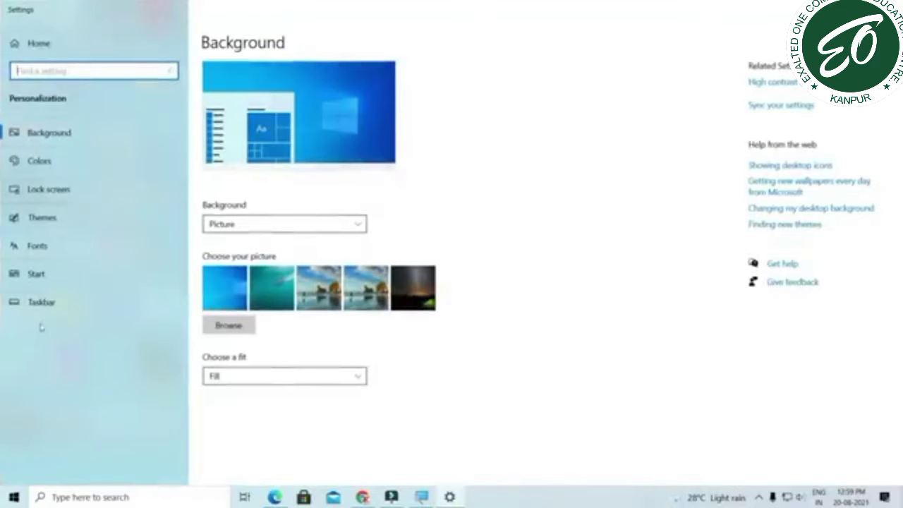
left_click(367, 293)
key("alt+F4")
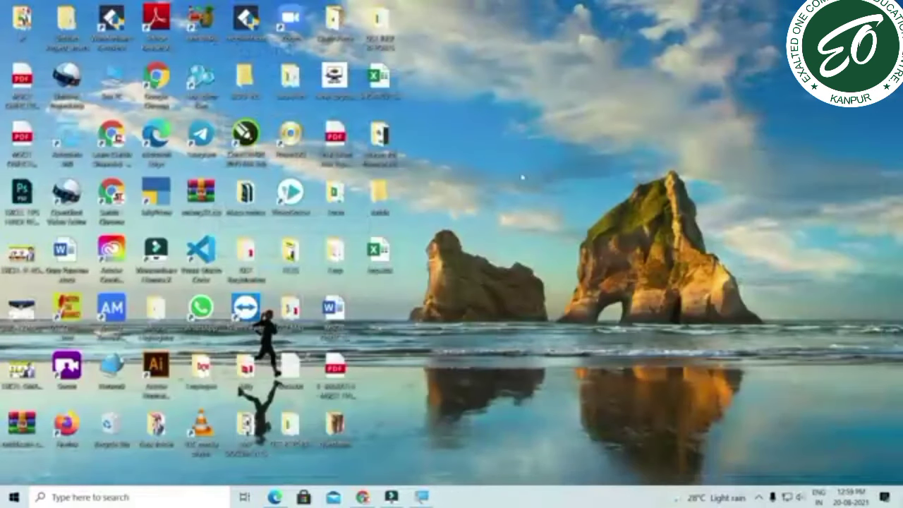
right_click(522, 176)
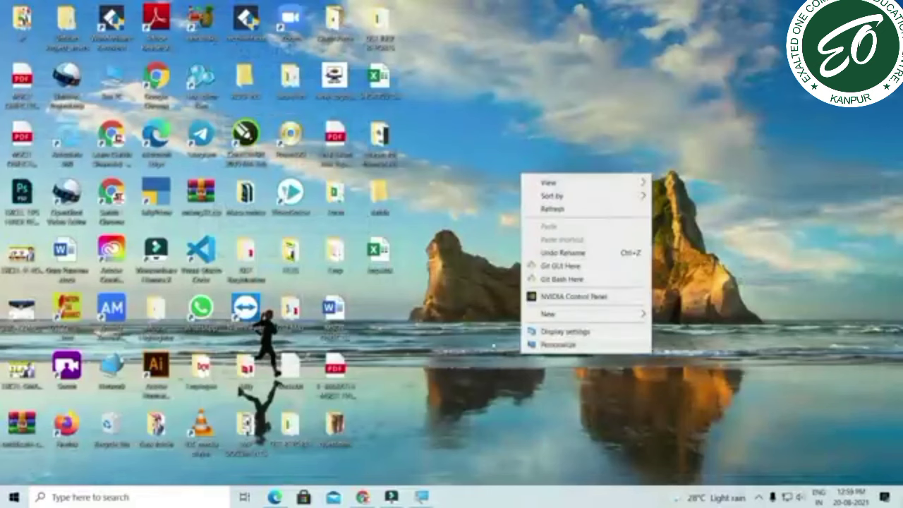
left_click(478, 320)
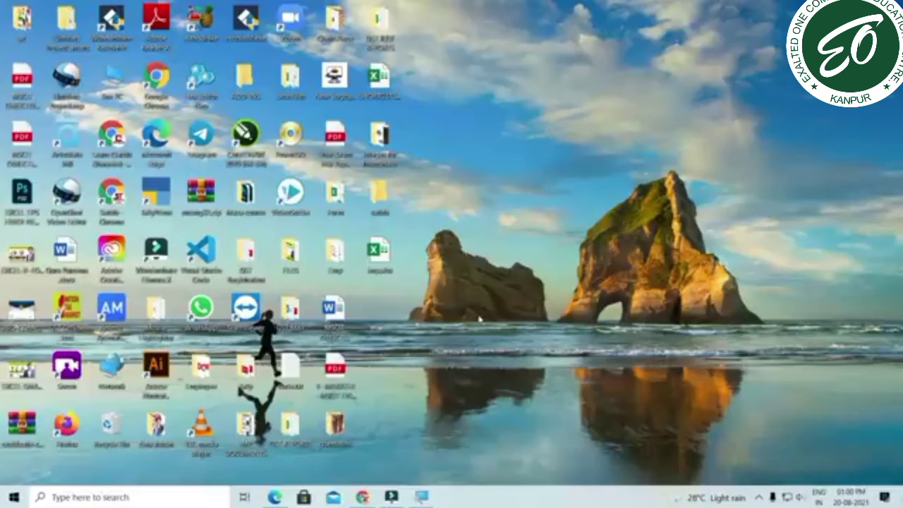
Unlock the taskbar and try docking it along other screen edges, including the left one, before returning it to the bottom edge
right_click(543, 501)
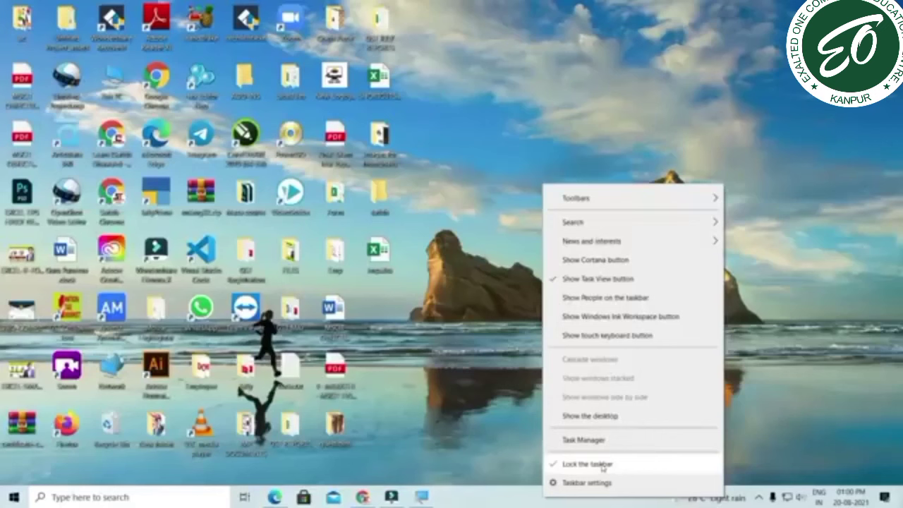
left_click(603, 465)
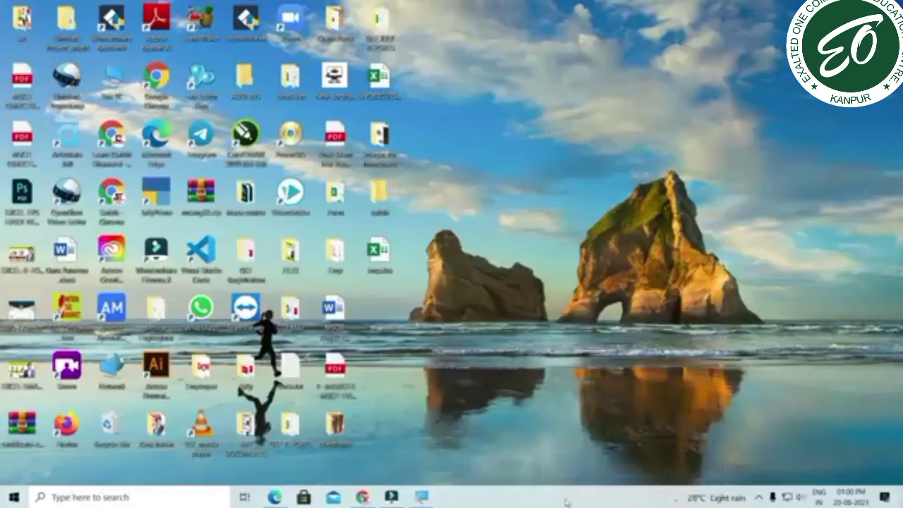
left_click_drag(562, 502, 437, 58)
left_click_drag(491, 7, 21, 254)
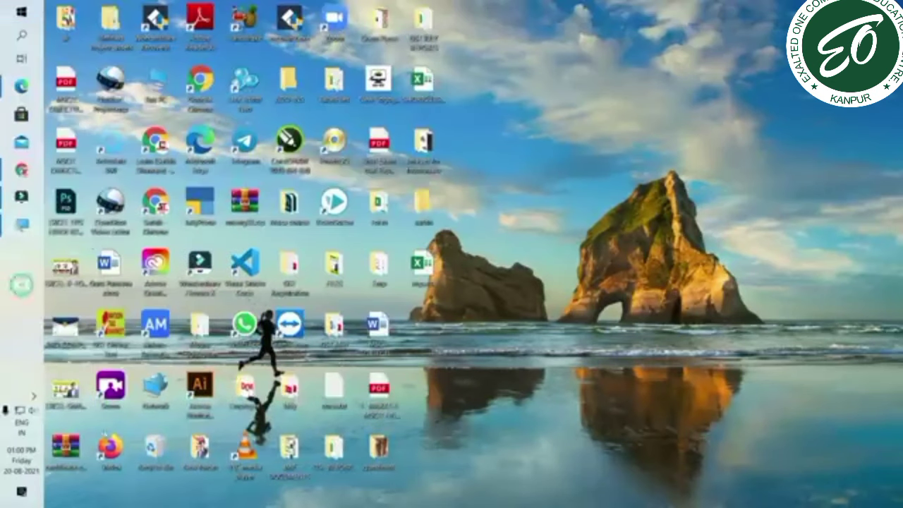
left_click_drag(23, 290, 133, 491)
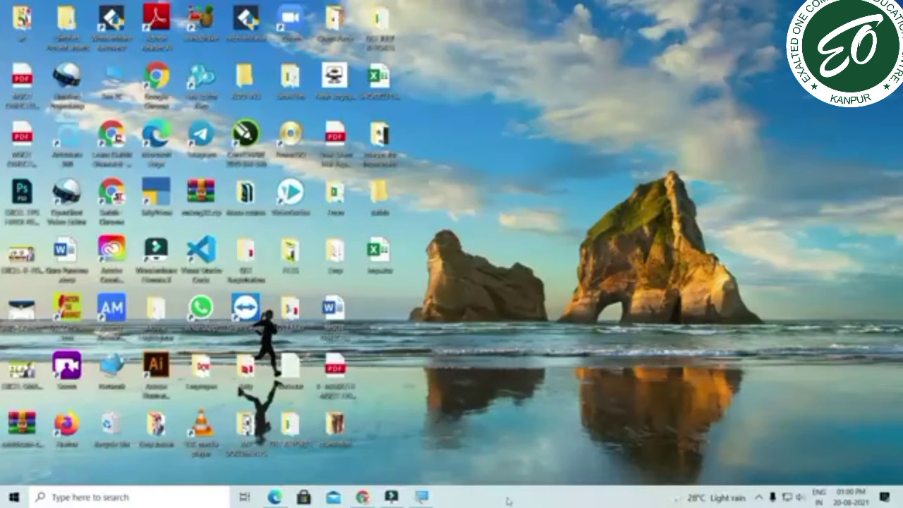
left_click_drag(508, 501, 212, 497)
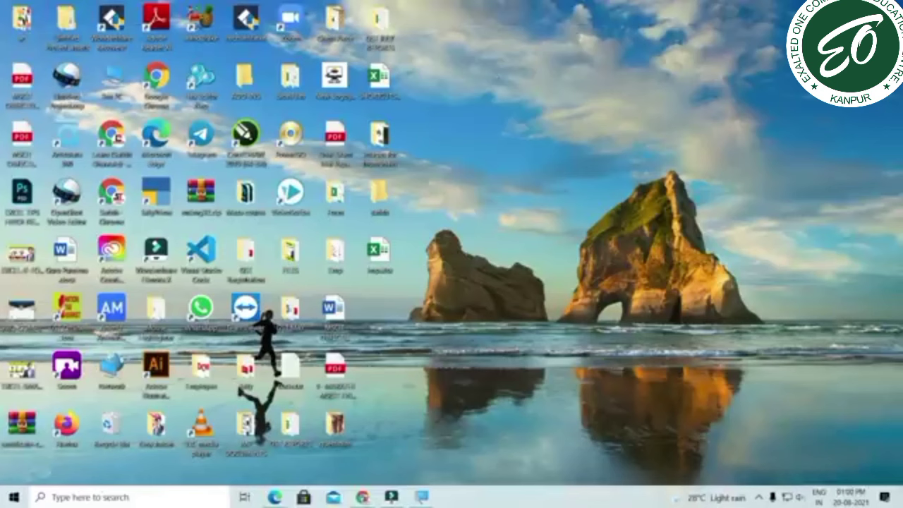
Turn on automatic hiding of the taskbar in desktop mode, close the settings and bring up the hidden taskbar to test it
right_click(506, 499)
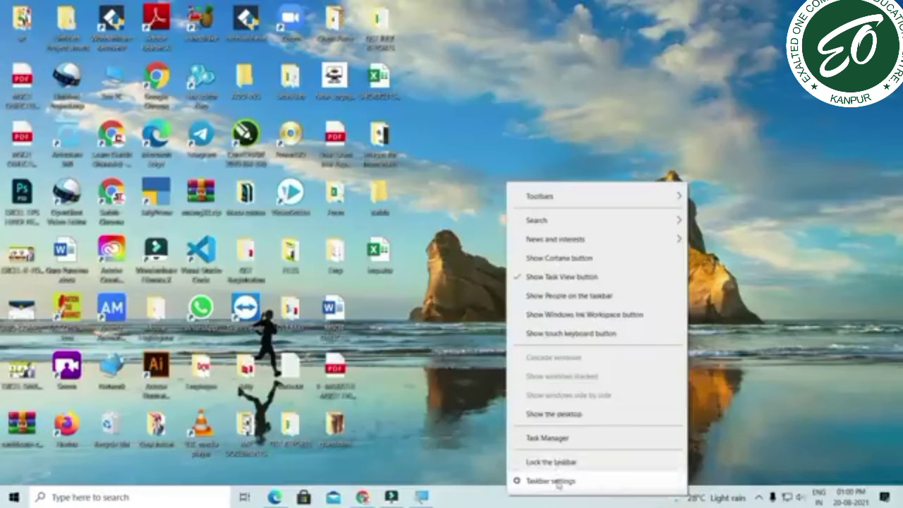
left_click(554, 480)
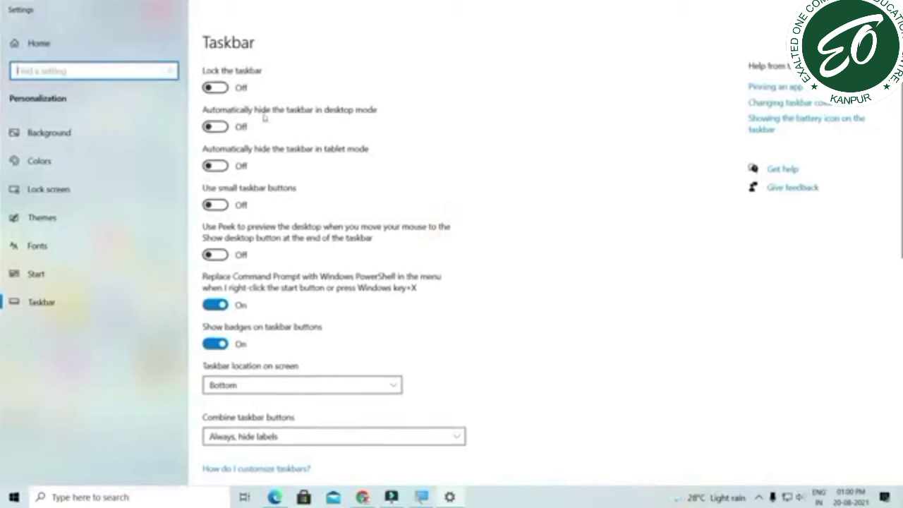
left_click(217, 127)
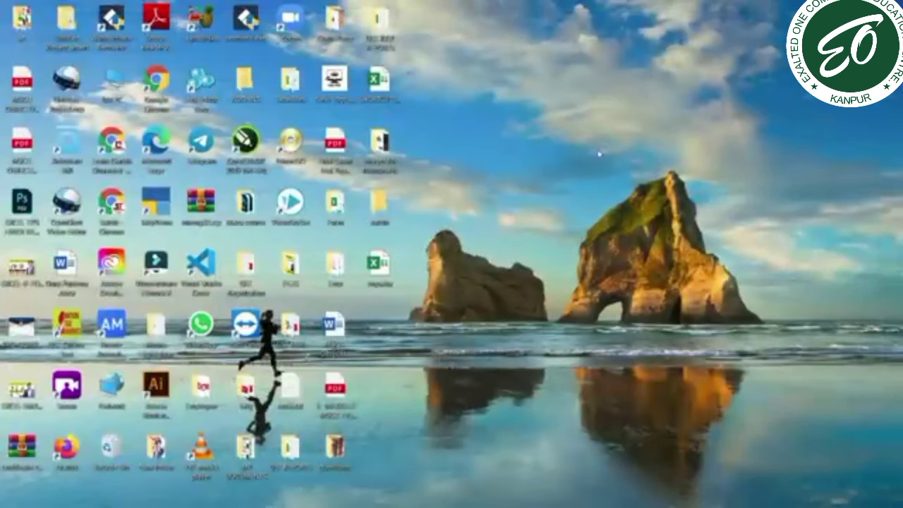
mouse_move(556, 505)
mouse_move(452, 505)
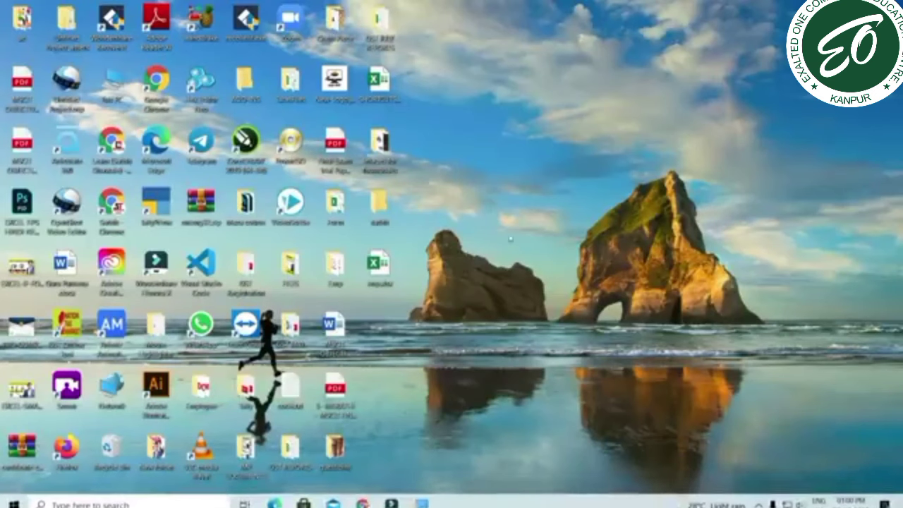
Turn off automatic hiding of the taskbar in desktop mode and close the taskbar settings
right_click(505, 501)
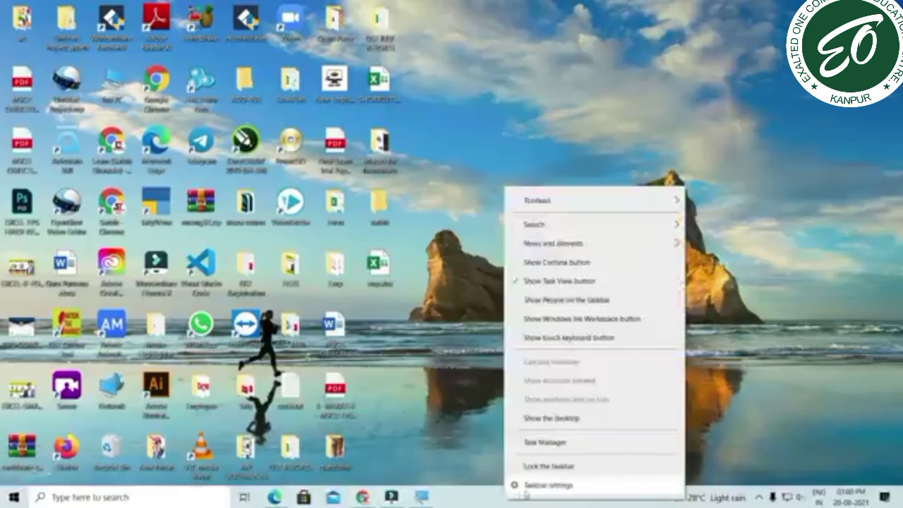
left_click(543, 486)
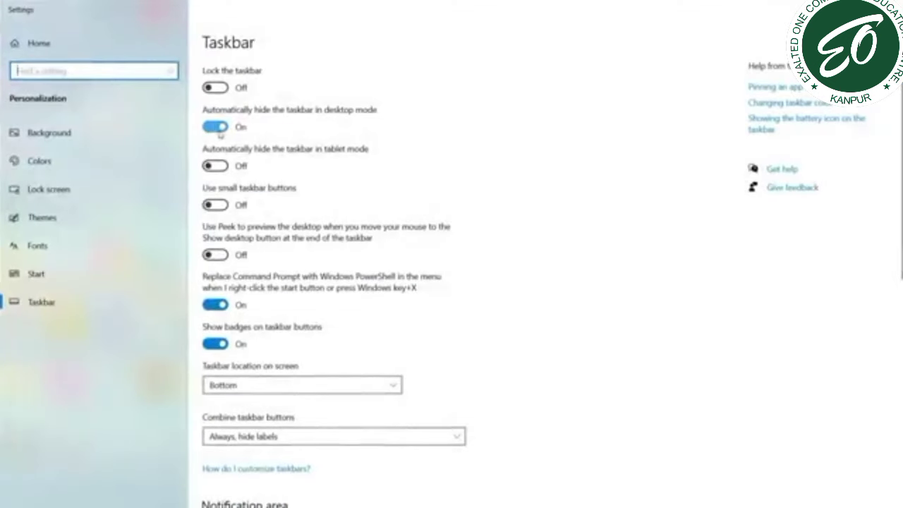
left_click(216, 127)
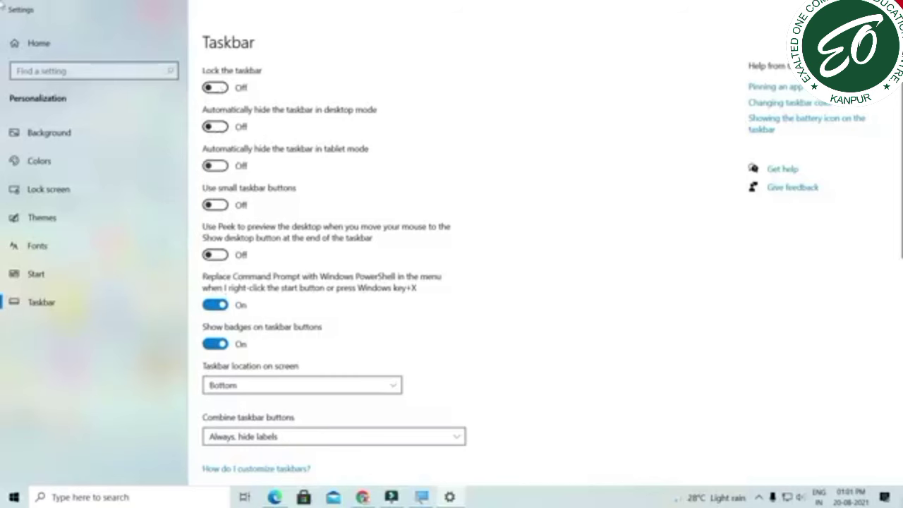
key("alt+F4")
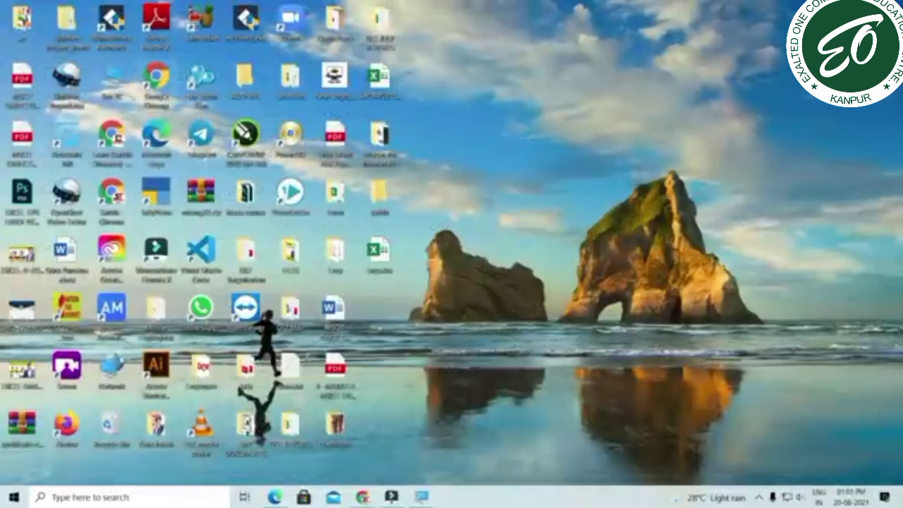
Hide all icons on the desktop
right_click(485, 139)
left_click(505, 184)
right_click(531, 163)
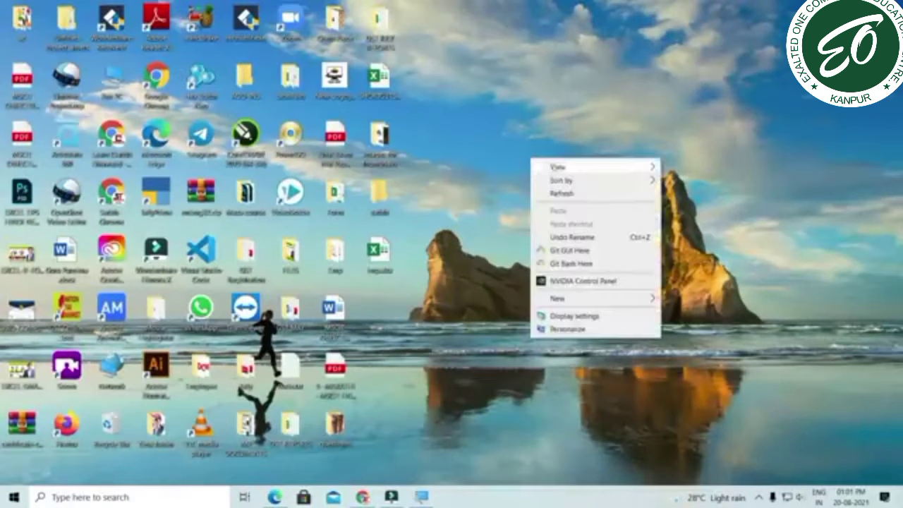
mouse_move(568, 168)
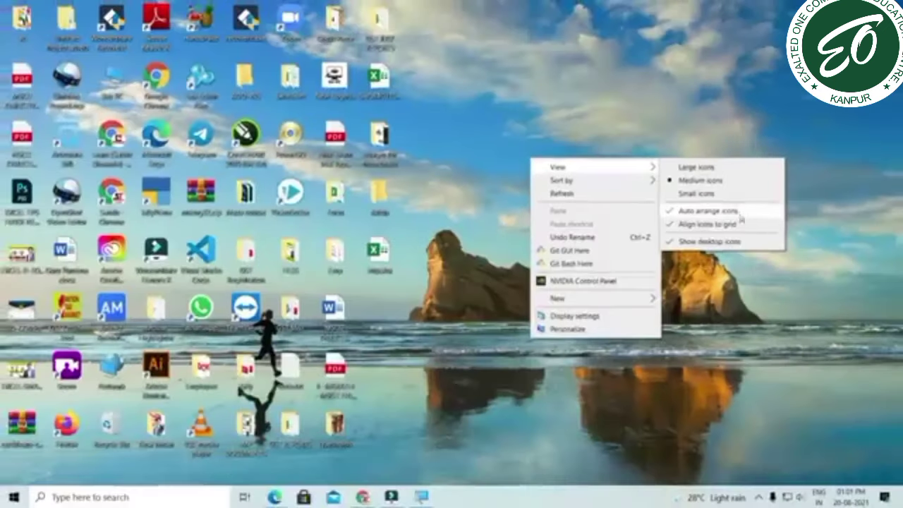
left_click(716, 275)
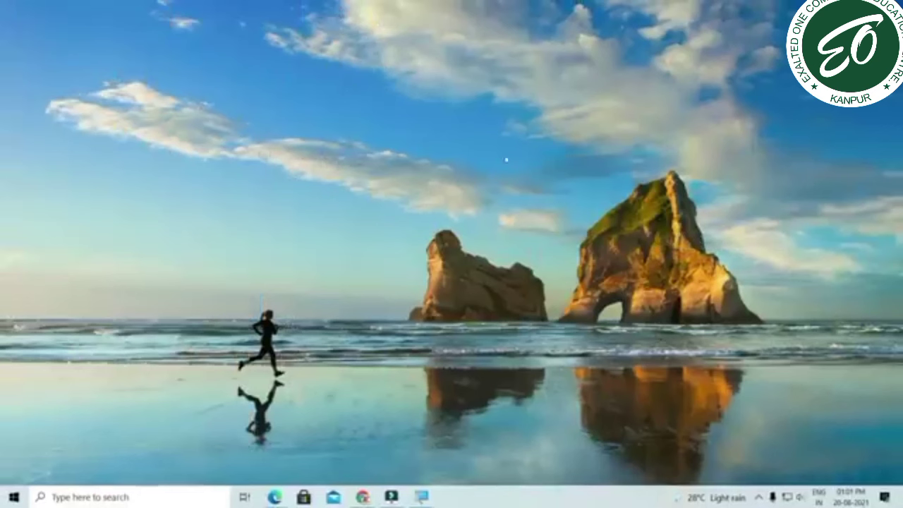
Show the hidden desktop icons again
right_click(506, 160)
mouse_move(589, 182)
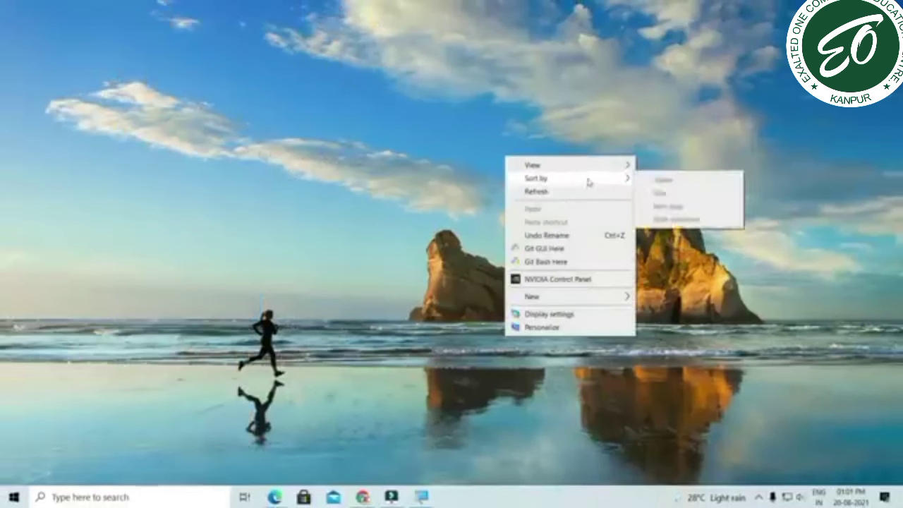
mouse_move(585, 163)
left_click(701, 238)
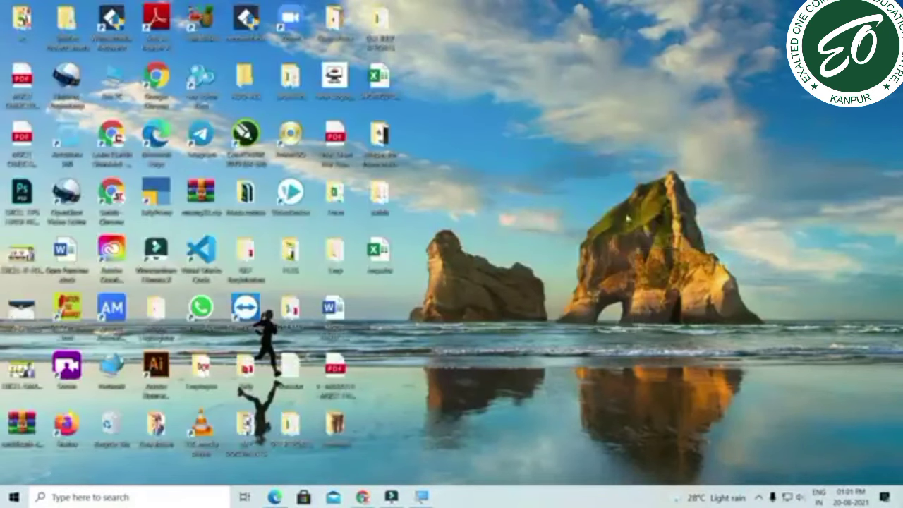
Turn off both Auto arrange icons and Align icons to grid for the desktop, and check the view options
right_click(562, 184)
mouse_move(622, 189)
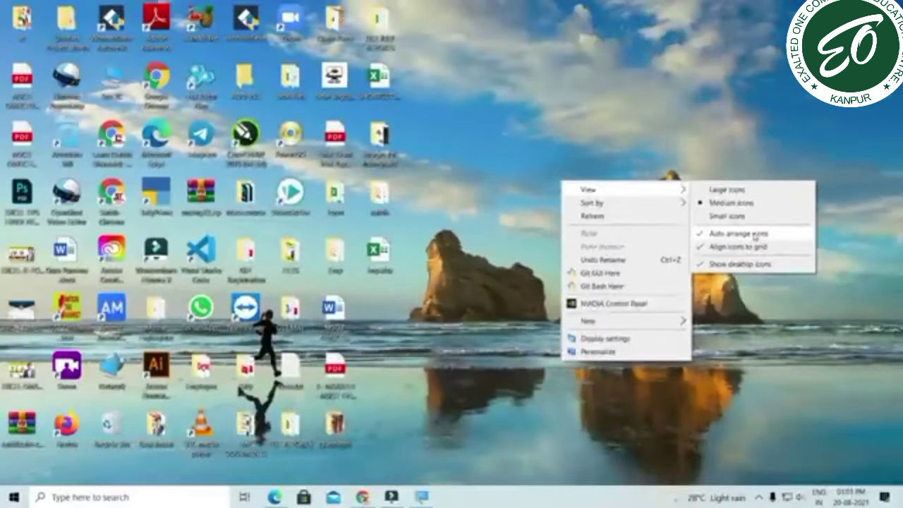
left_click(752, 234)
right_click(639, 189)
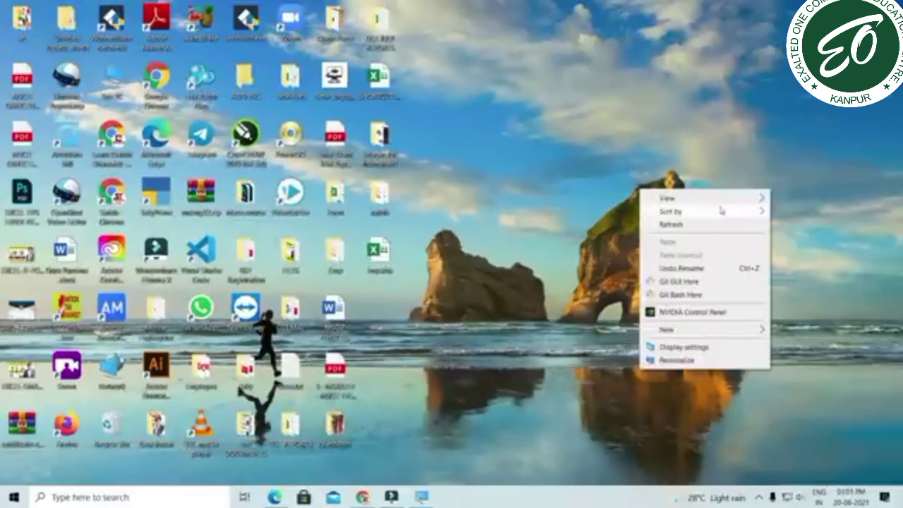
mouse_move(720, 213)
mouse_move(739, 199)
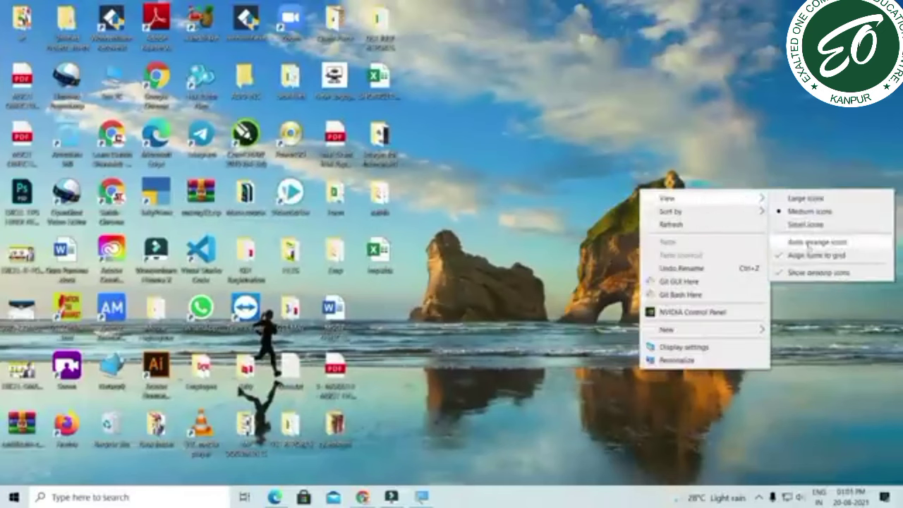
left_click(803, 262)
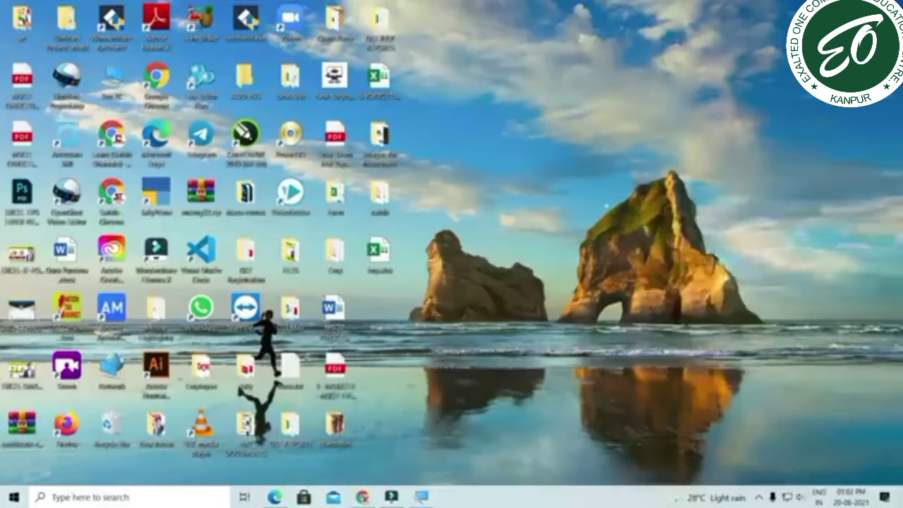
right_click(594, 199)
mouse_move(621, 205)
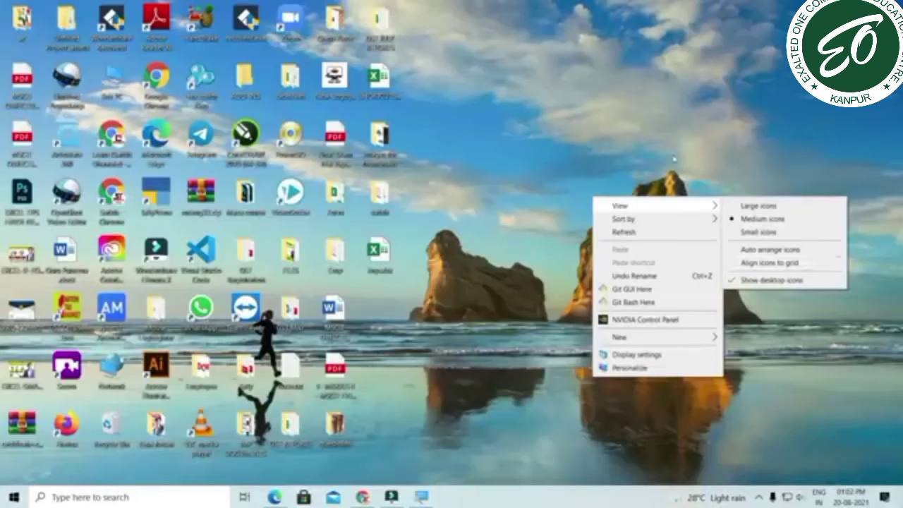
left_click(603, 120)
Scatter five icons, among them an Excel workbook, a PDF and several folders, freely across the empty area of the desktop
left_click_drag(380, 254, 566, 120)
left_click_drag(379, 191, 599, 266)
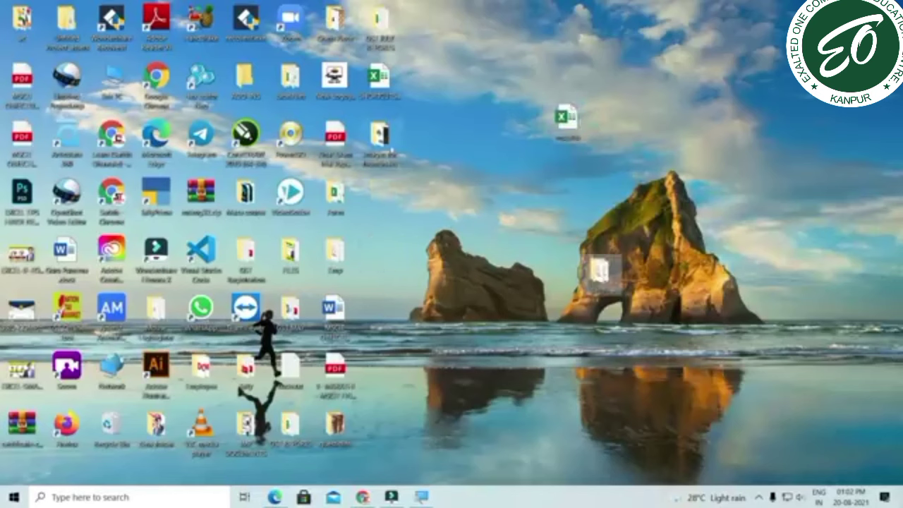
left_click_drag(380, 134, 689, 182)
left_click_drag(335, 134, 439, 176)
left_click_drag(335, 192, 402, 285)
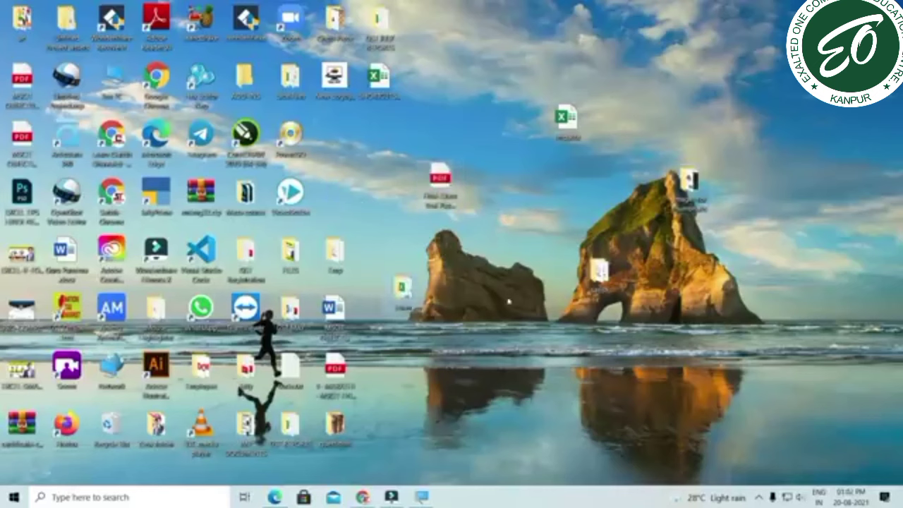
Turn on Align icons to grid and move the scattered PDF and the nearby folder to other grid positions
right_click(498, 235)
mouse_move(536, 242)
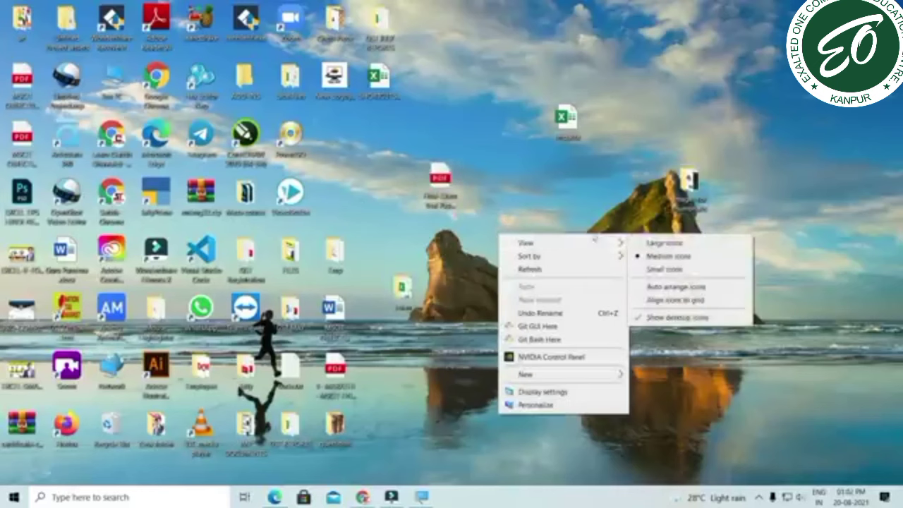
left_click(680, 302)
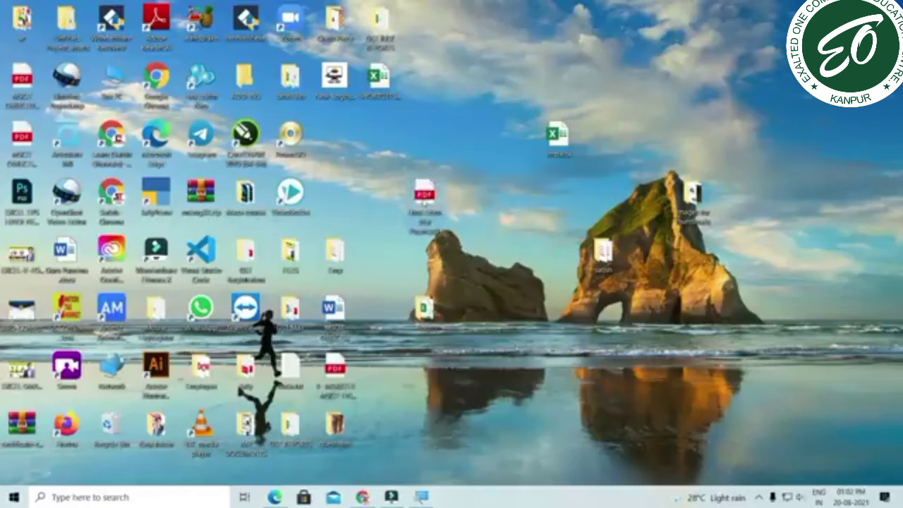
left_click_drag(426, 194, 337, 190)
left_click_drag(424, 306, 425, 197)
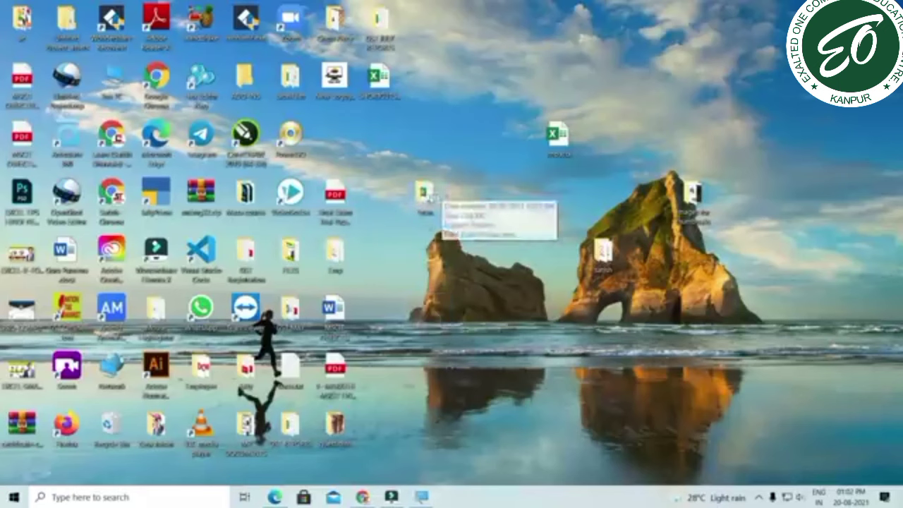
Turn on Auto arrange icons to line up all desktop icons again and check the view options
right_click(471, 203)
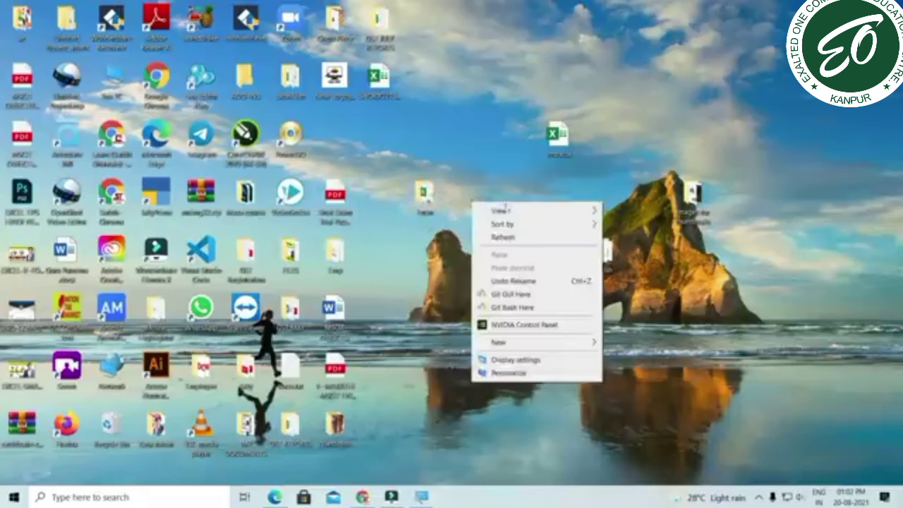
mouse_move(506, 210)
left_click(647, 254)
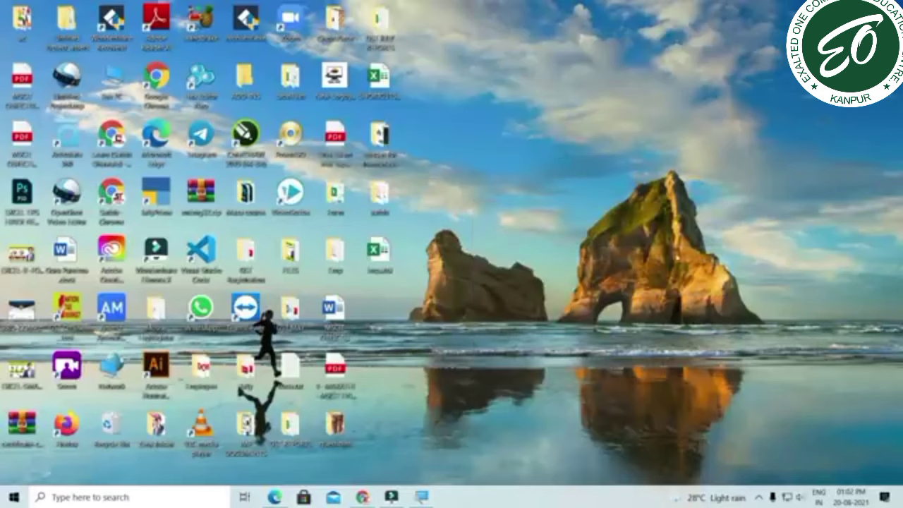
right_click(537, 209)
mouse_move(571, 212)
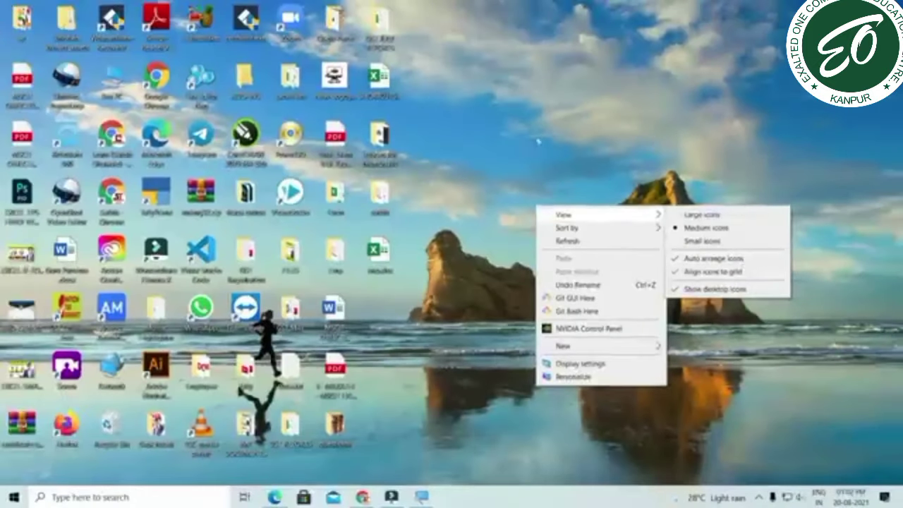
left_click(455, 162)
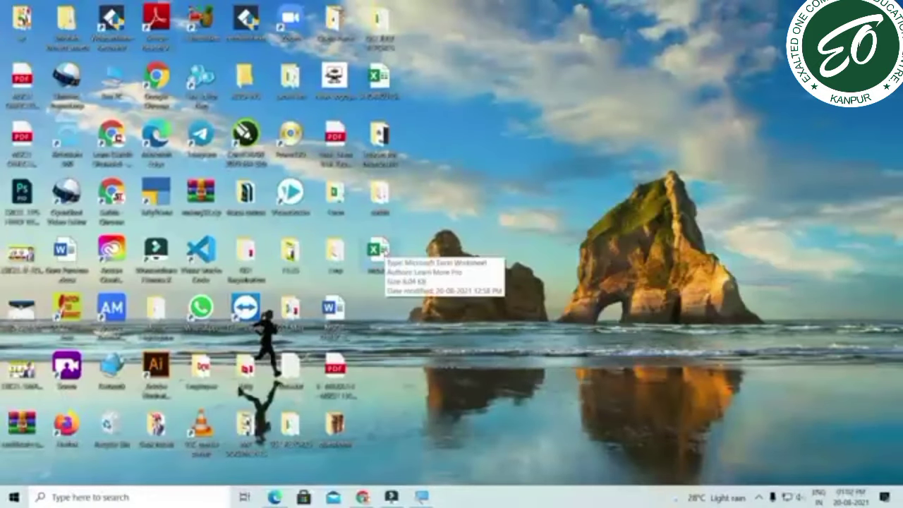
Delete the imp.xlsx workbook from the desktop, restore it from the Recycle Bin and close the bin
key("Delete")
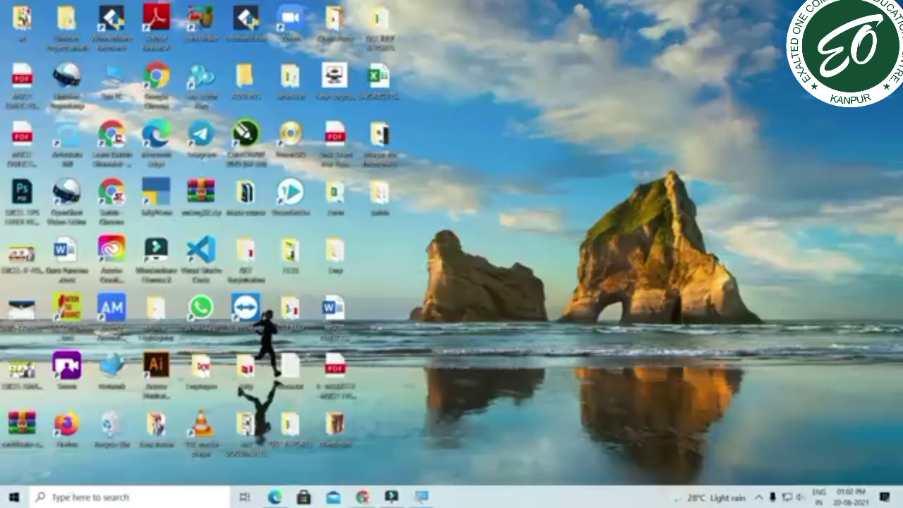
double_click(111, 426)
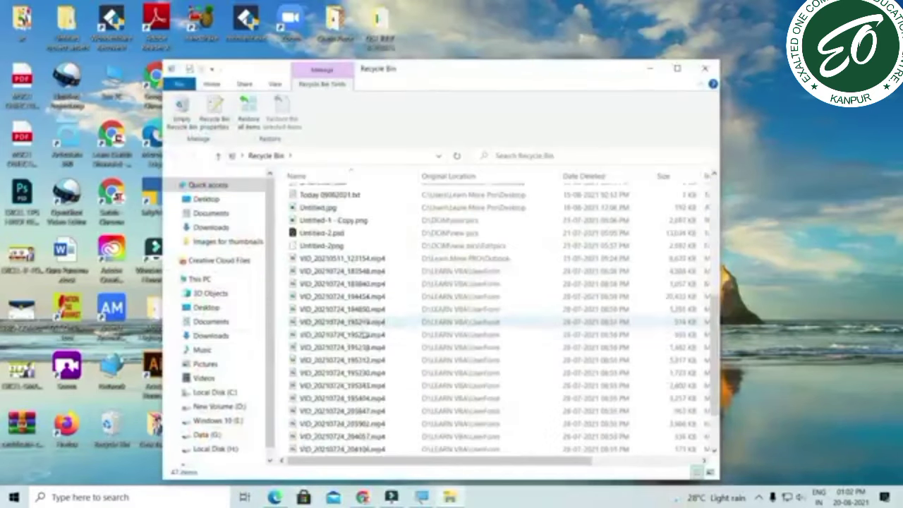
scroll(362, 335, "up", 5)
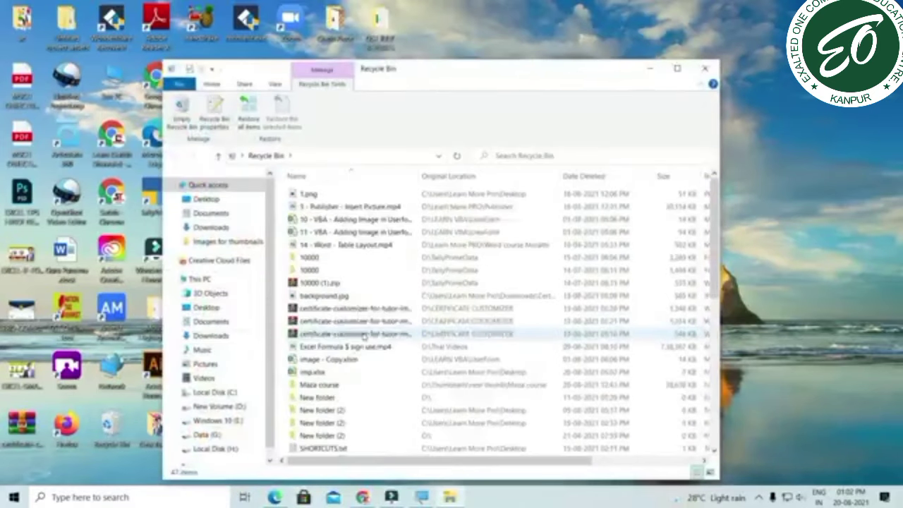
left_click(332, 244)
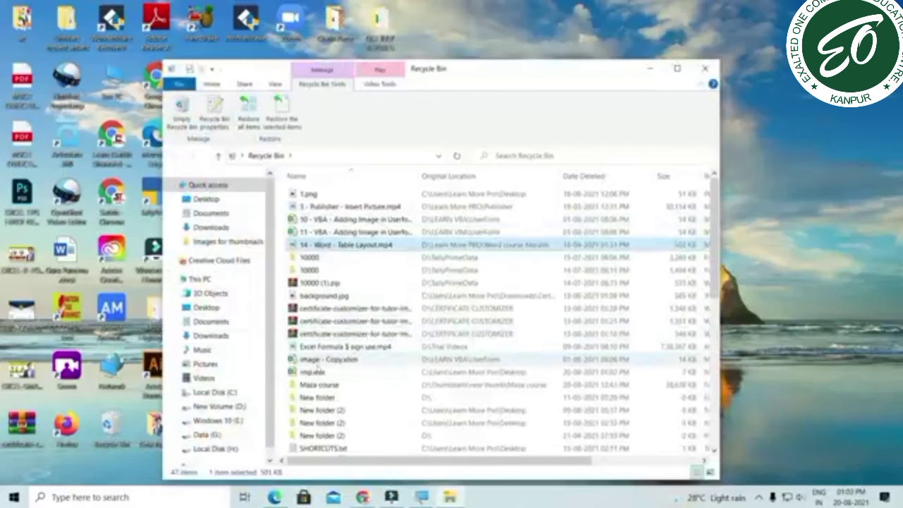
left_click(318, 371)
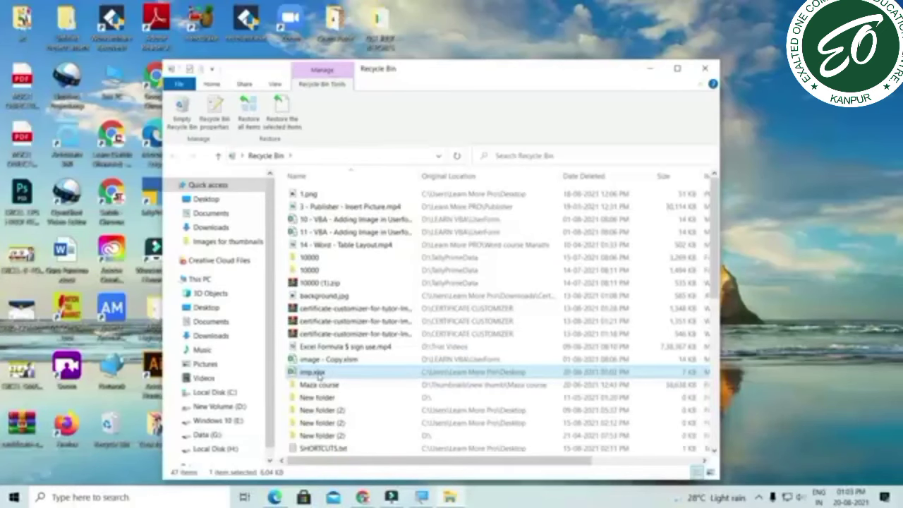
right_click(318, 375)
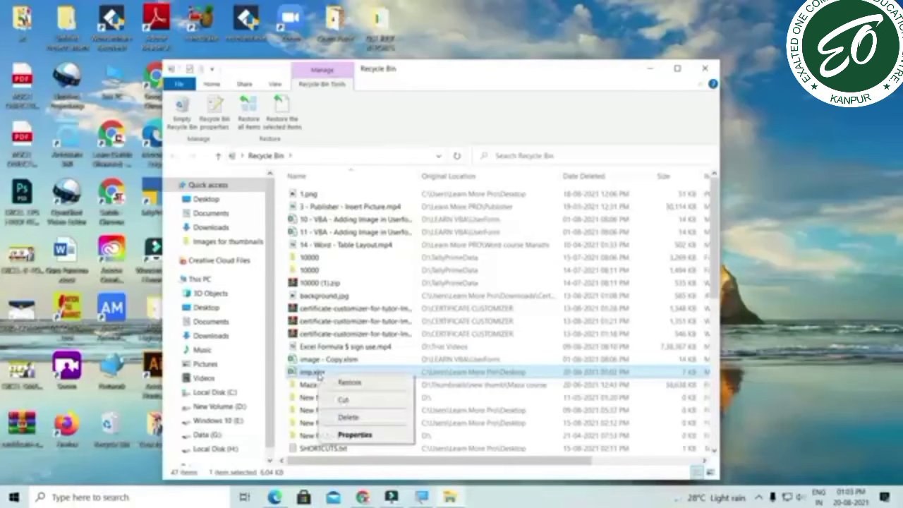
left_click(353, 384)
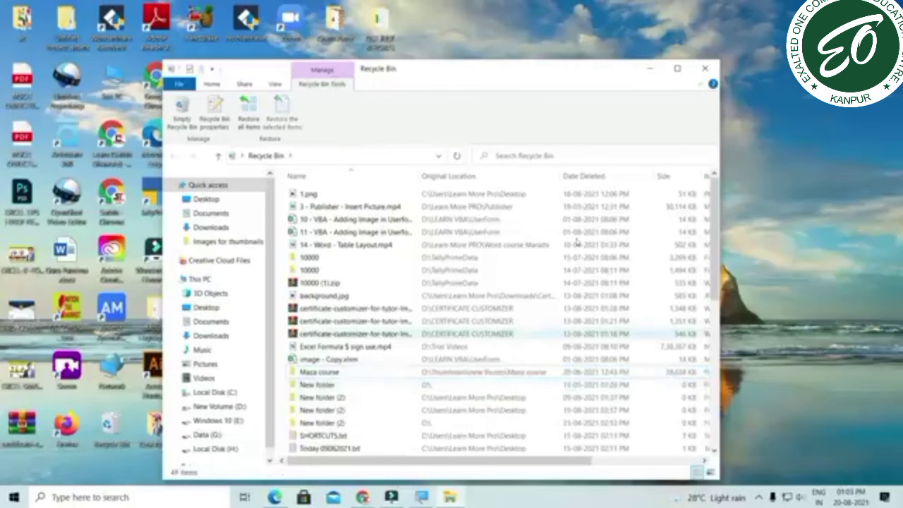
left_click(704, 69)
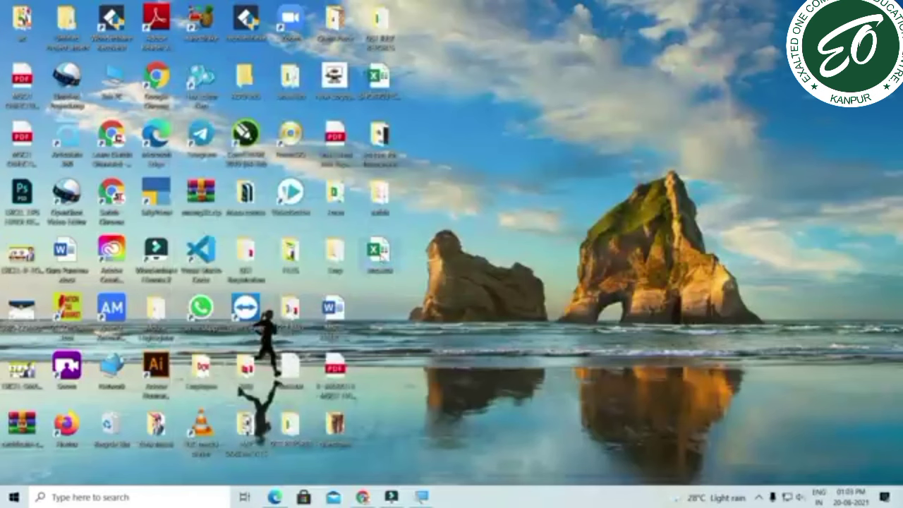
Delete the restored imp.xlsx workbook from the desktop again and restore it from the Recycle Bin a second time
key("Delete")
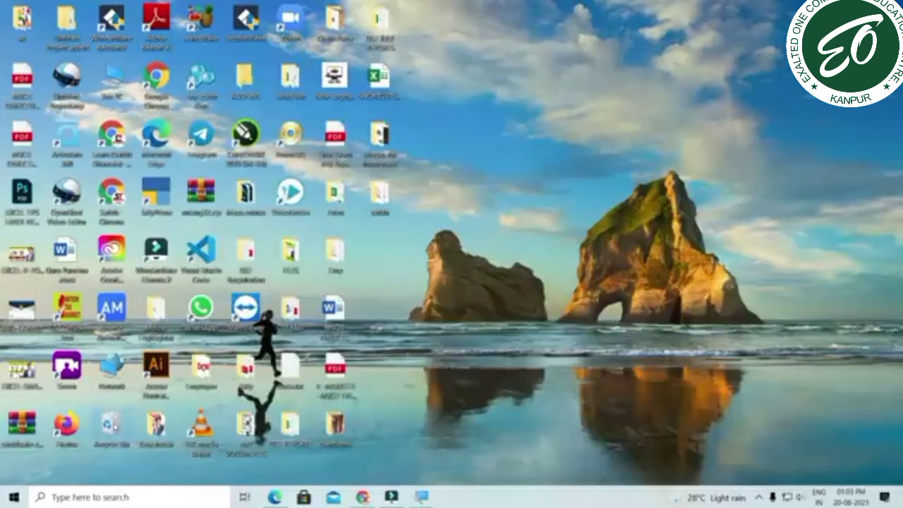
double_click(110, 422)
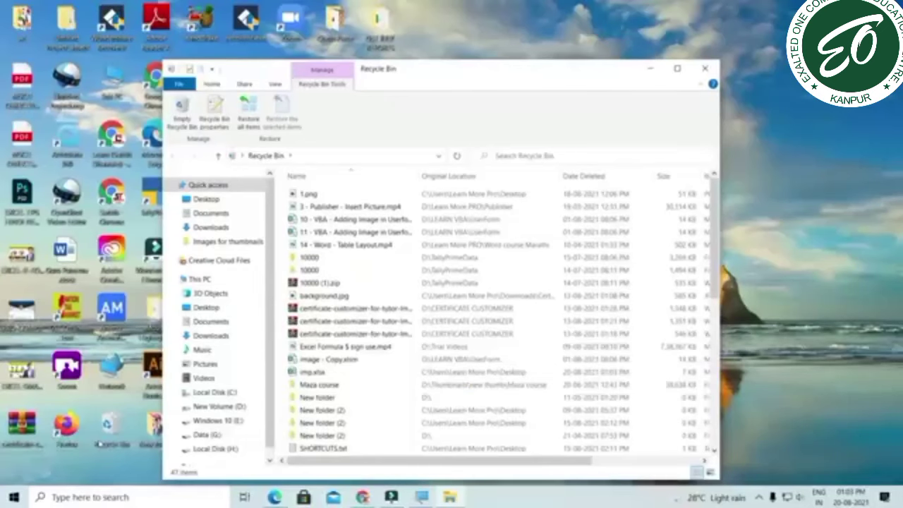
left_click(871, 239)
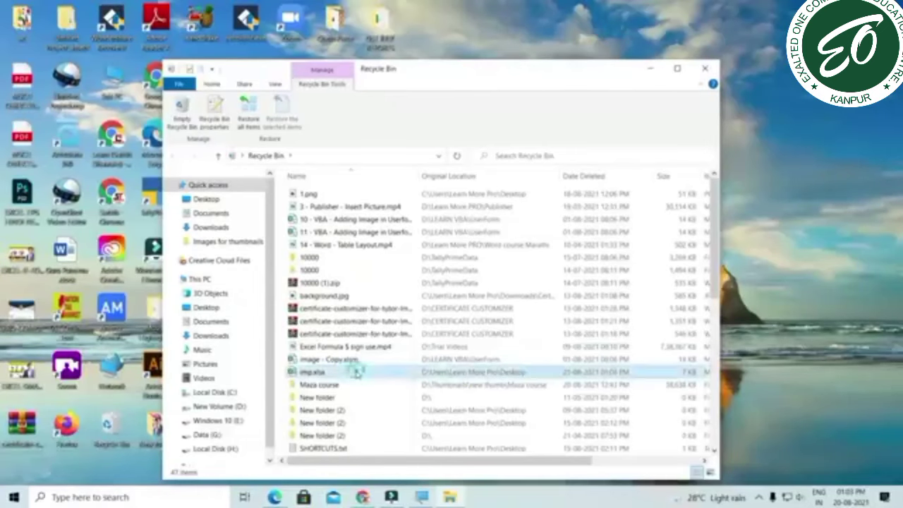
right_click(356, 373)
left_click(380, 381)
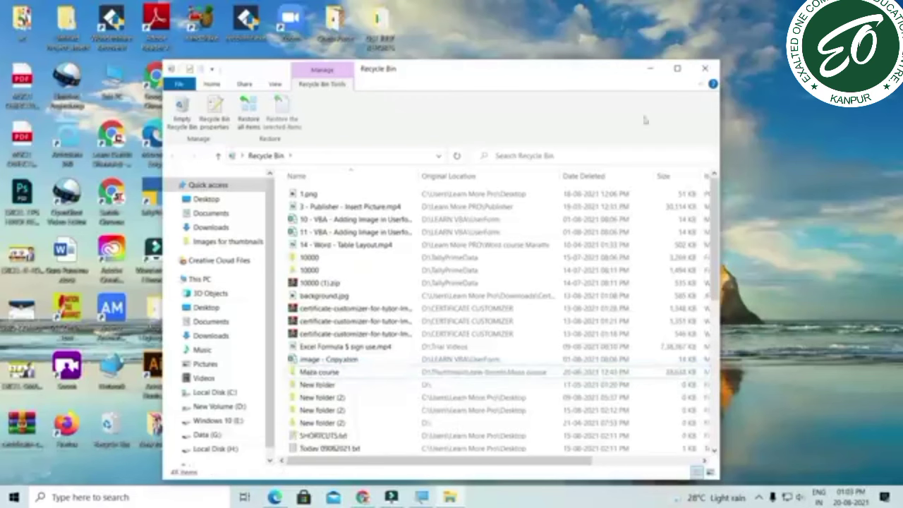
Close the Recycle Bin and permanently delete the imp.xlsx workbook from the desktop, bypassing the bin
left_click(706, 69)
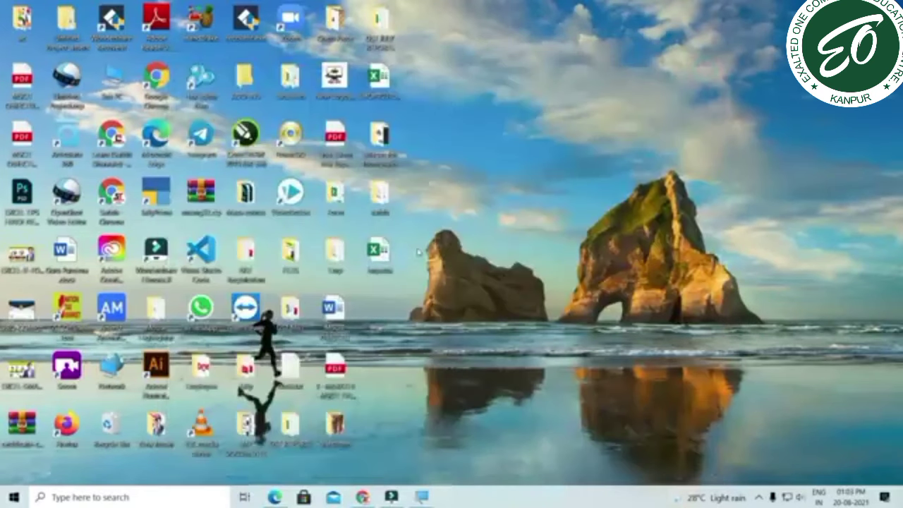
key("shift+Delete")
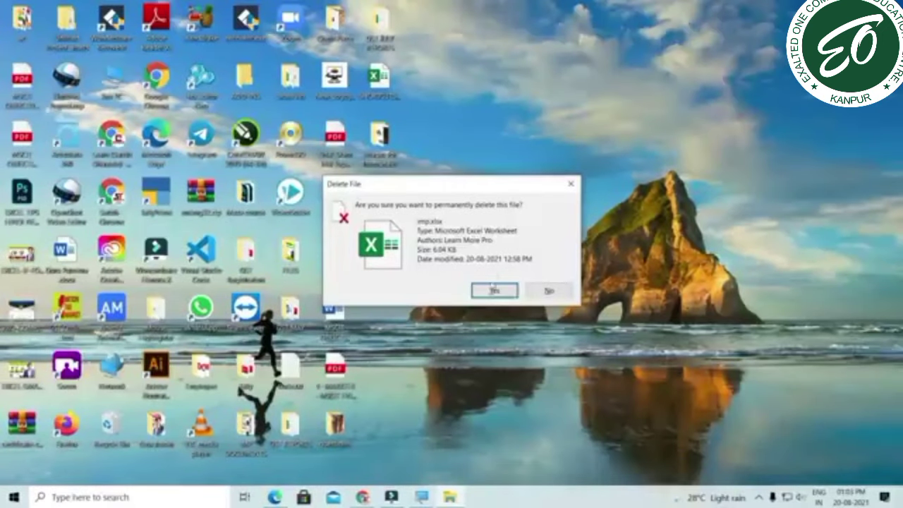
left_click(494, 290)
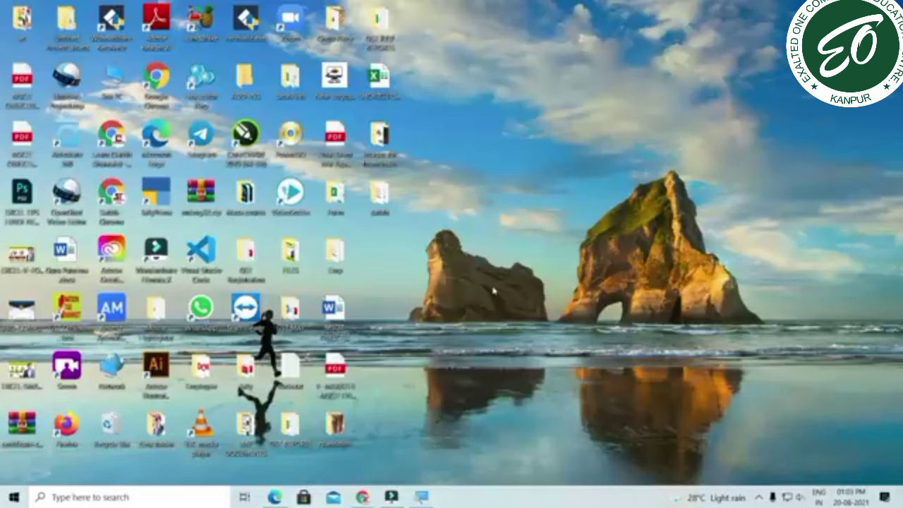
Search Windows for "word" and for "excel", clear the search text and close the search
left_click(77, 498)
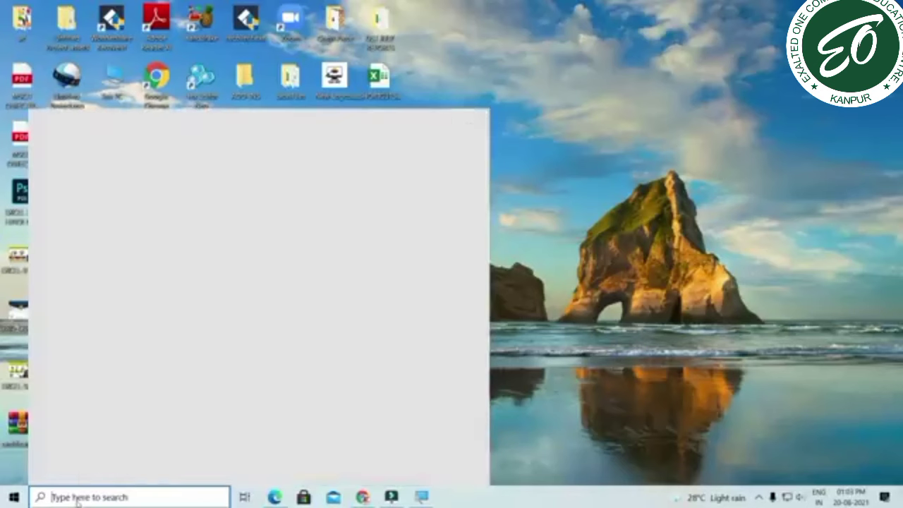
type("word")
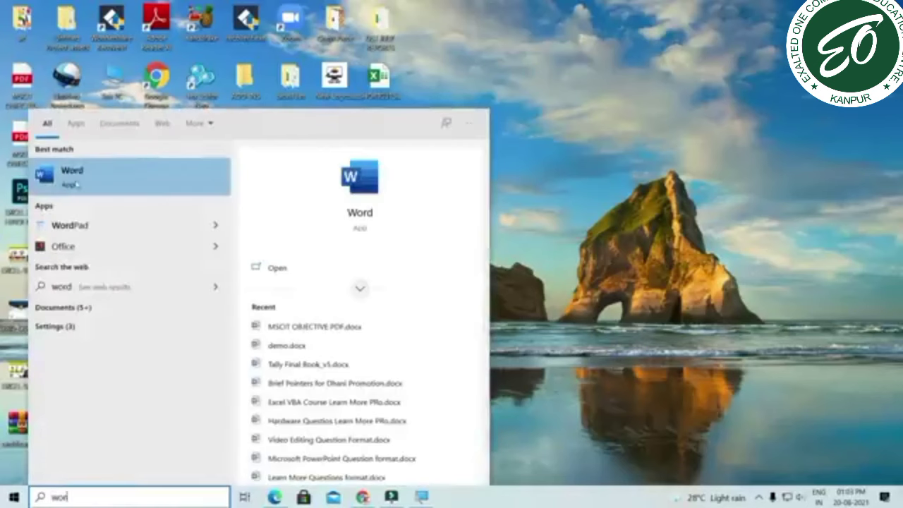
key("BackSpace")
key("BackSpace")
key("BackSpace")
key("BackSpace")
type("excel")
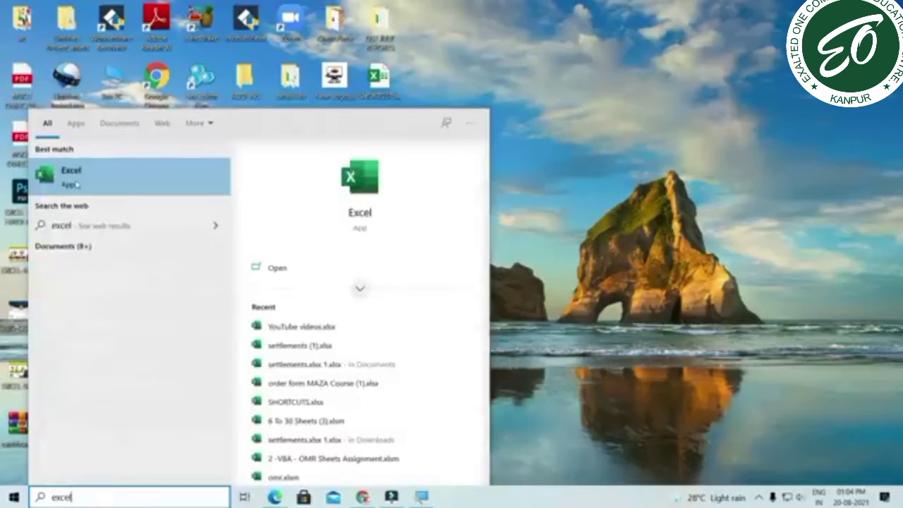
key("BackSpace")
key("BackSpace")
key("BackSpace")
key("BackSpace")
key("BackSpace")
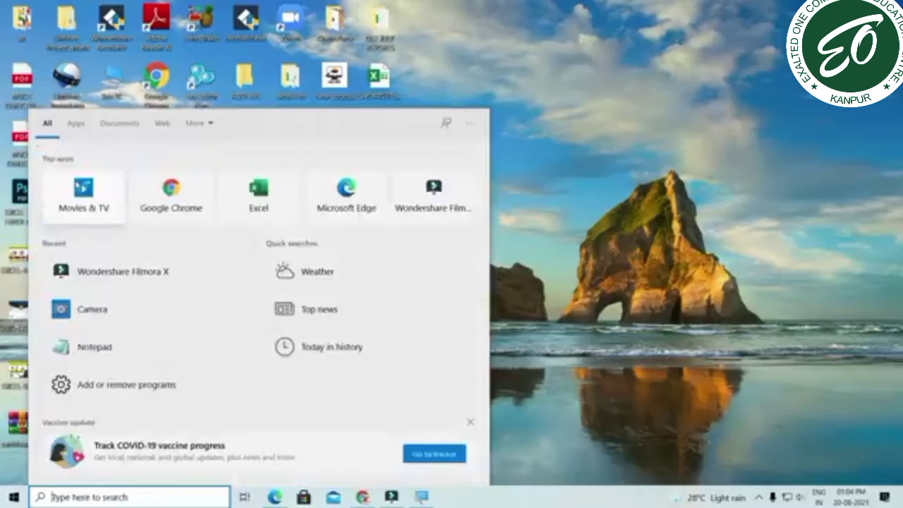
key("Escape")
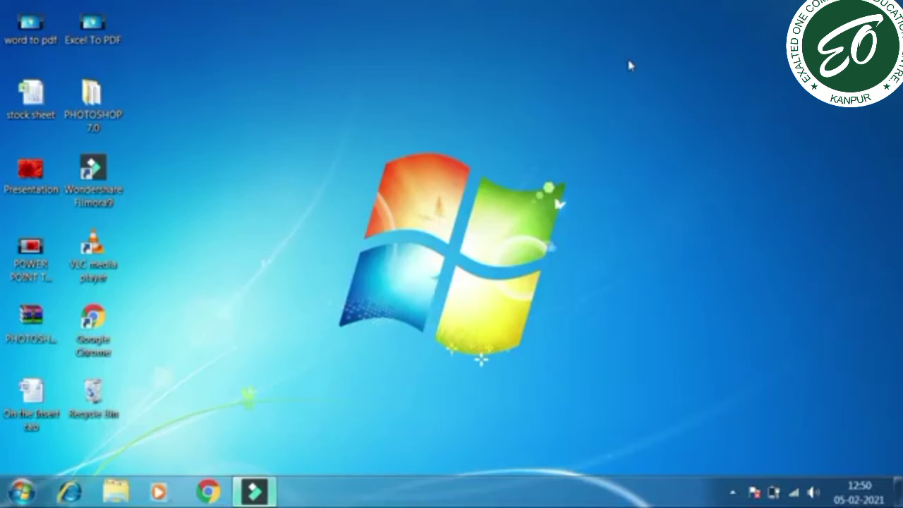
Check the sorting options available for the desktop icons and dismiss them without choosing one
right_click(630, 65)
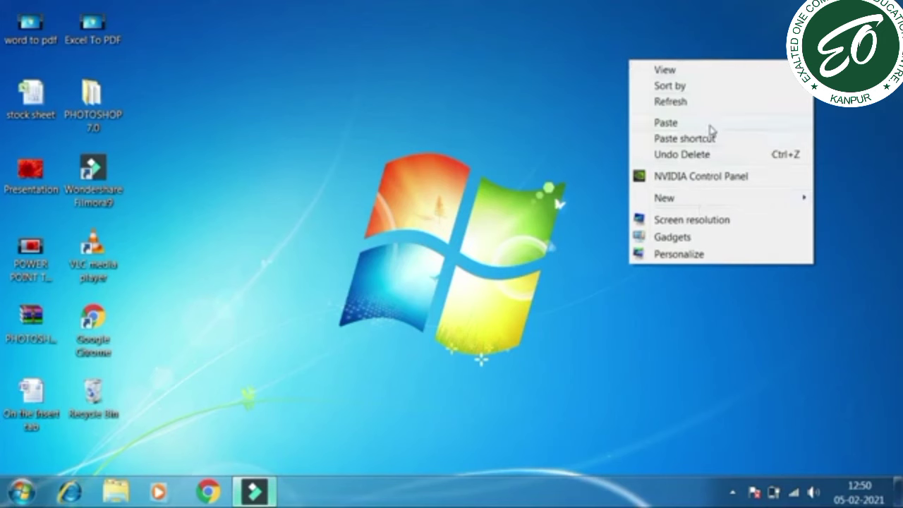
mouse_move(680, 86)
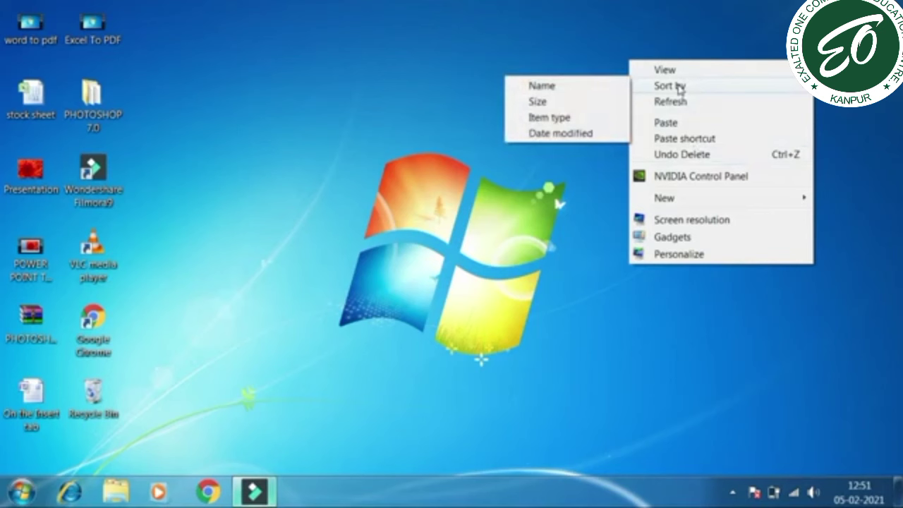
left_click(729, 20)
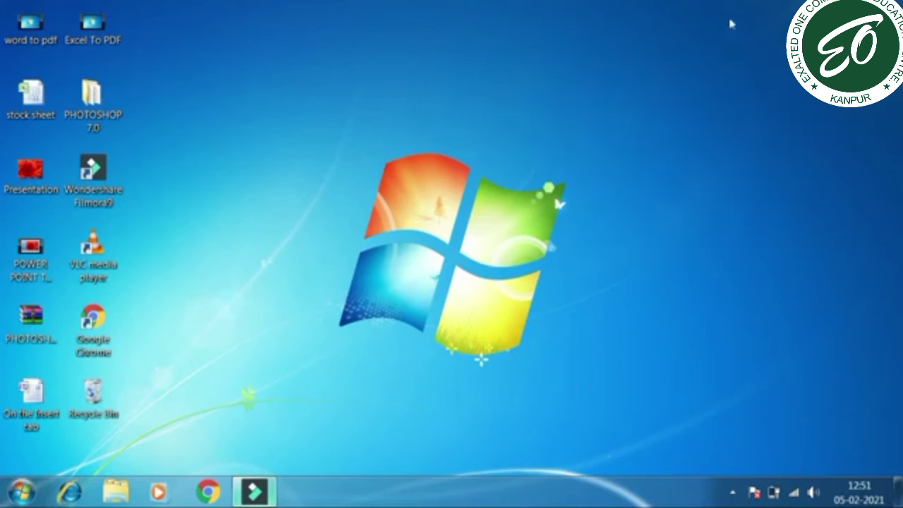
Set the desktop icons to Large icons and switch them to Medium icons
right_click(580, 80)
mouse_move(644, 91)
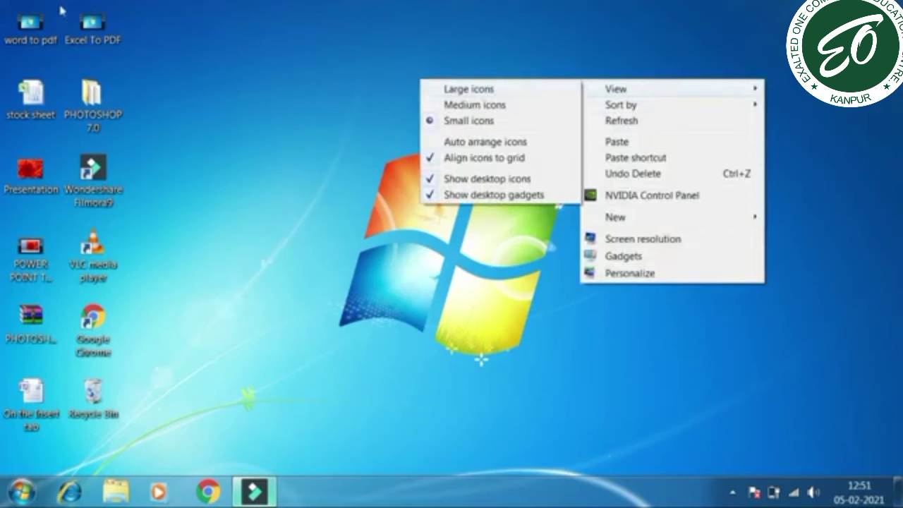
left_click(465, 90)
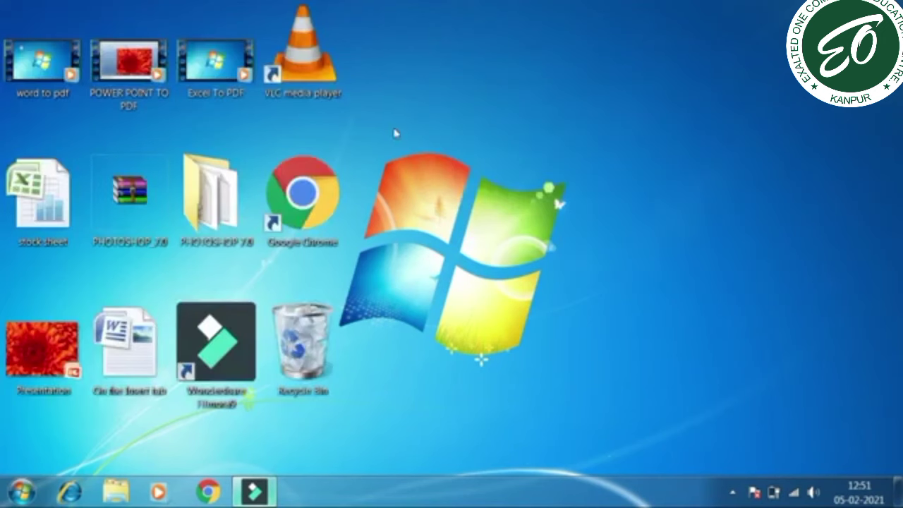
right_click(630, 55)
mouse_move(677, 62)
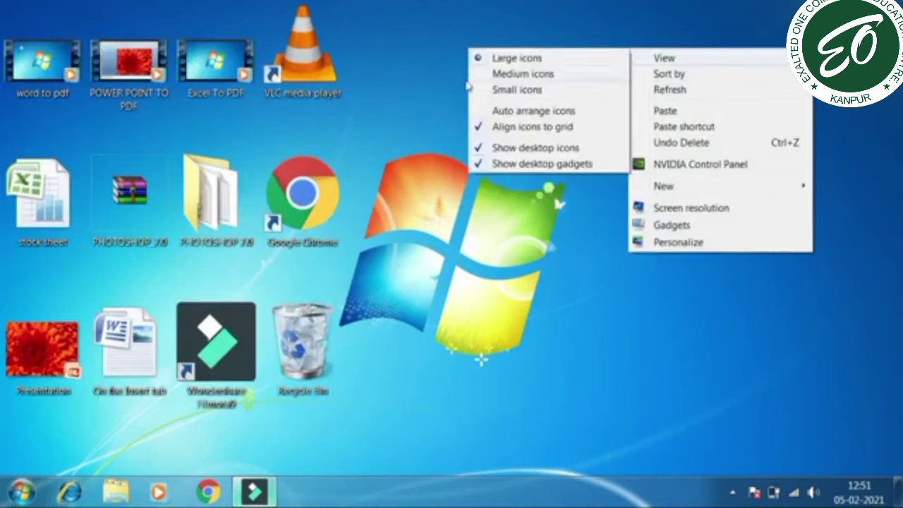
left_click(519, 76)
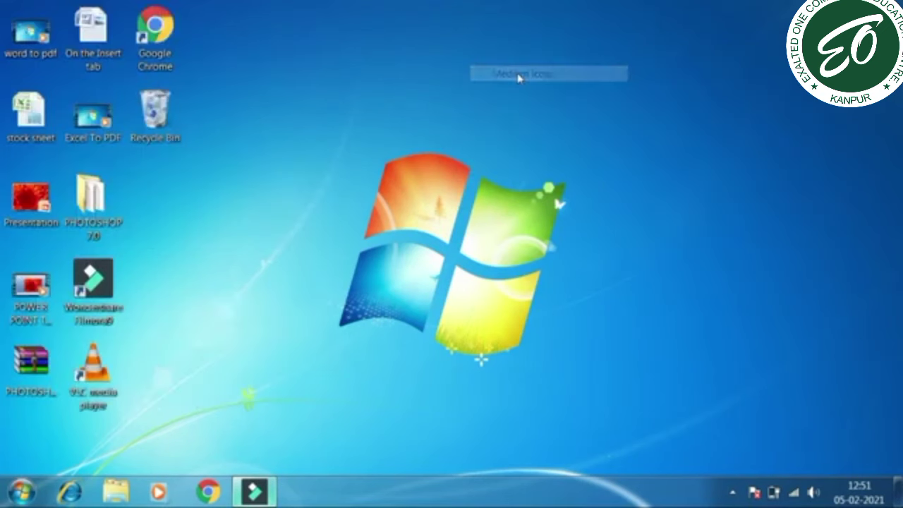
Set the desktop icons to Small icons
right_click(558, 60)
mouse_move(597, 70)
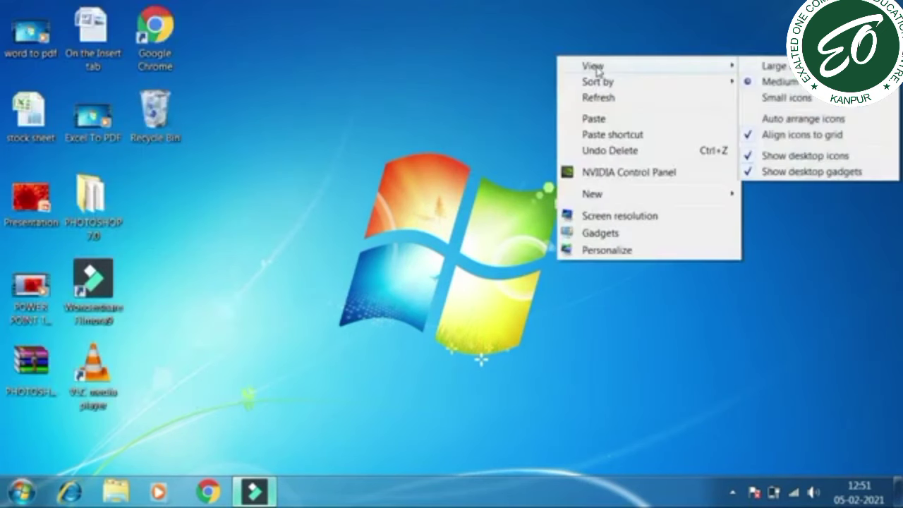
left_click(790, 100)
Open the context menu of the empty desktop
right_click(618, 86)
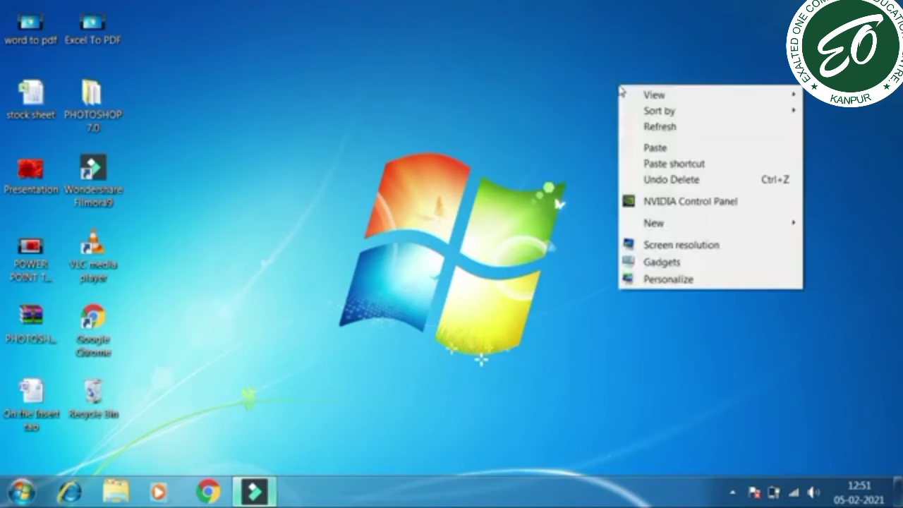